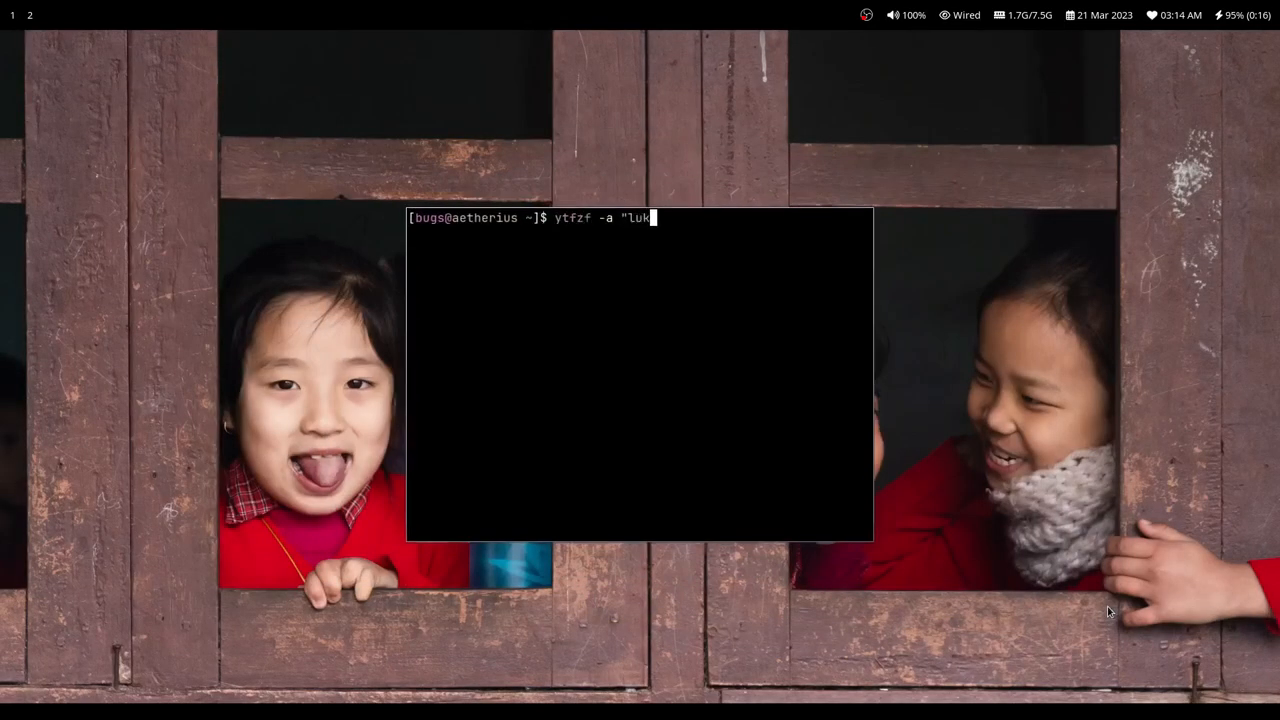
{"action": "type", "text": "ke smith is a no"}
{"action": "type", "text": "ob\""}
- Run the audio-only ytfzf search for "luke smith is a noob"
{"action": "key", "text": "Return"}
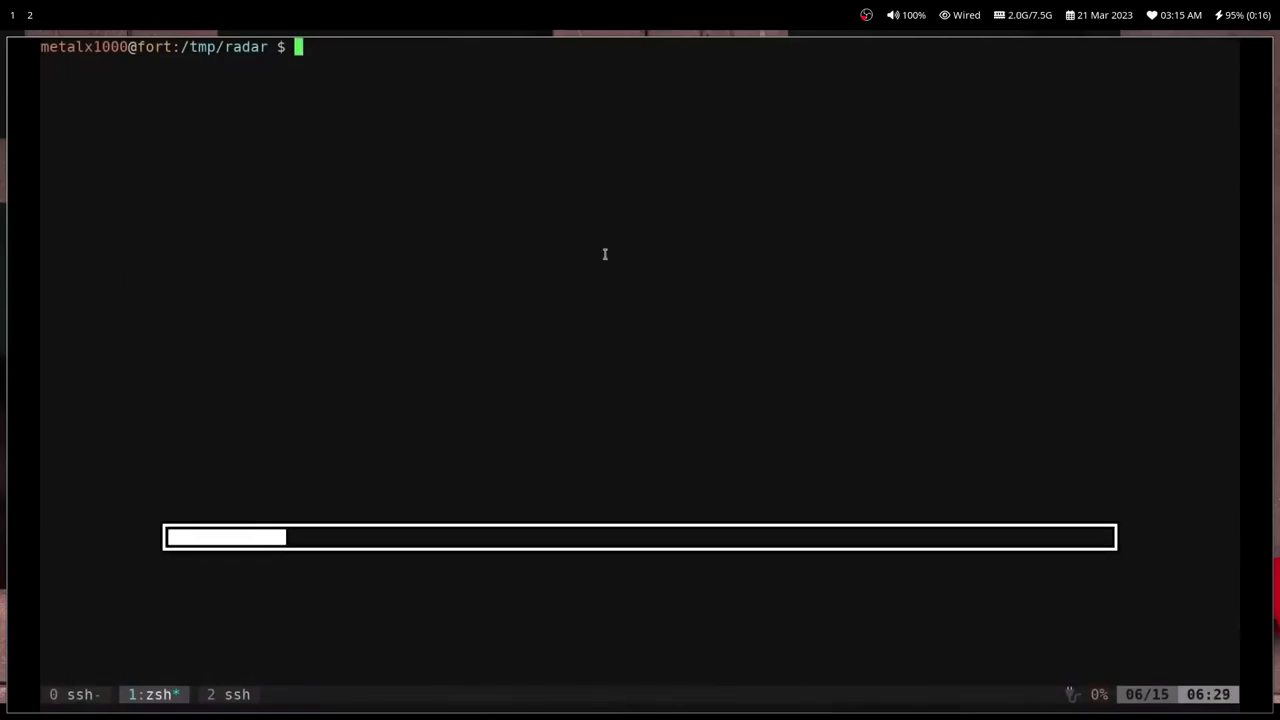
{"action": "type", "text": "mpv TBW_loop.gif"}
- Play TBW_loop.gif radar animation in mpv, then list the folder's files
{"action": "key", "text": "Return"}
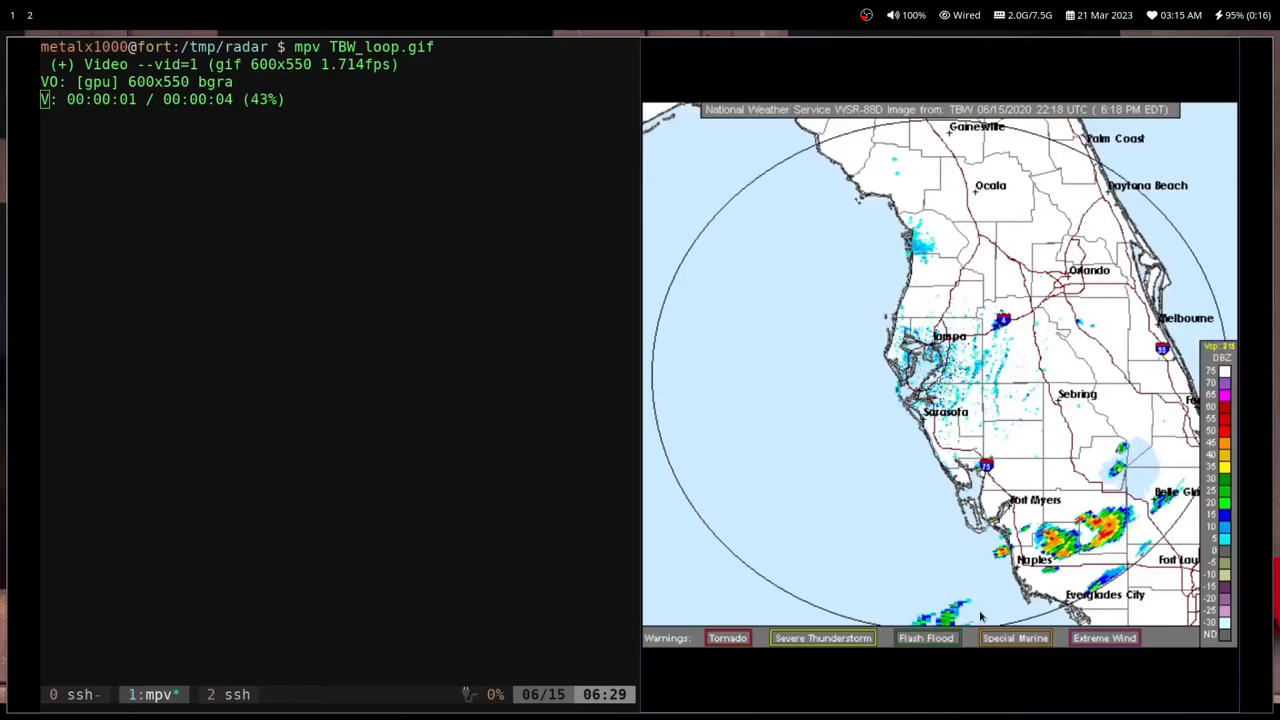
{"action": "type", "text": "qls"}
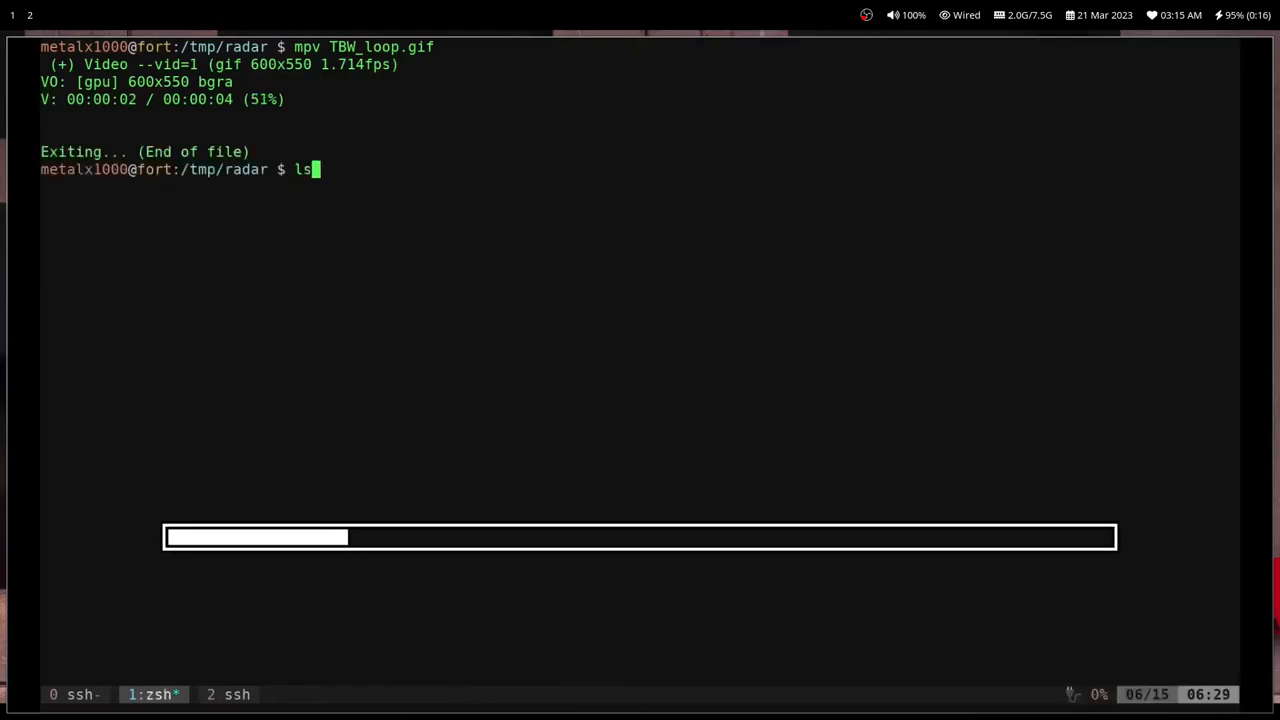
{"action": "key", "text": "Return"}
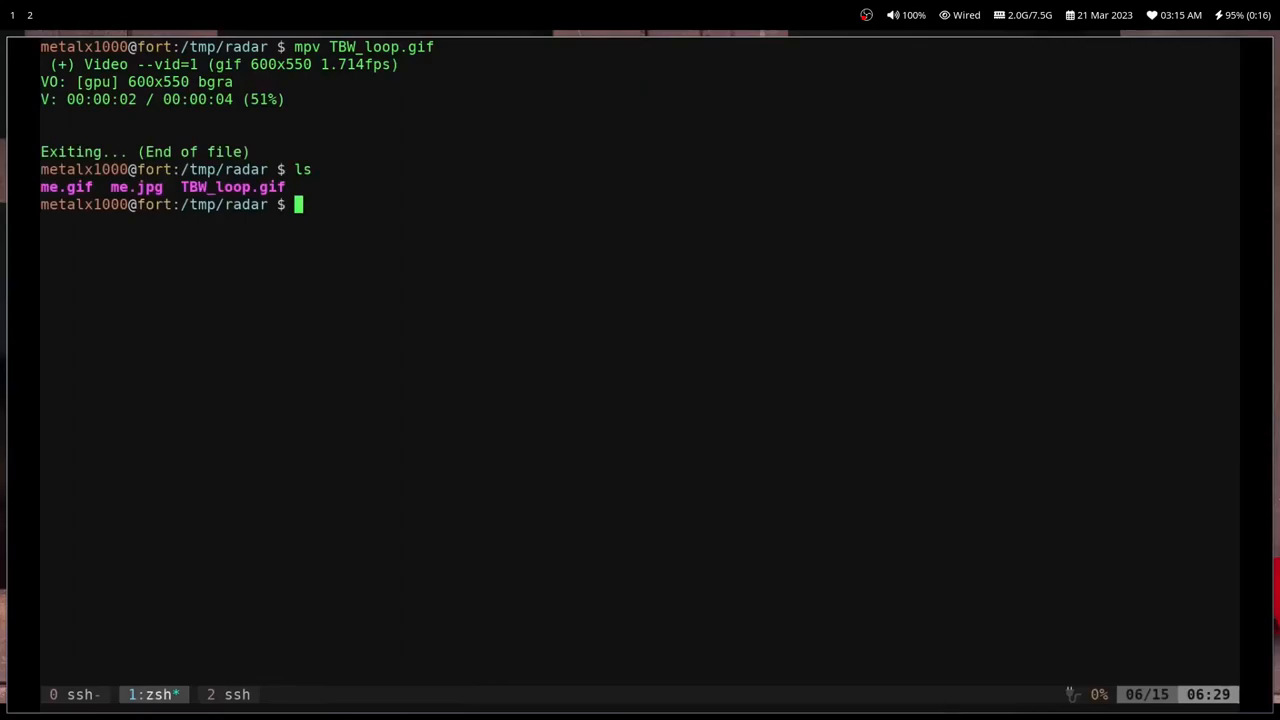
{"action": "type", "text": "cacaview me"}
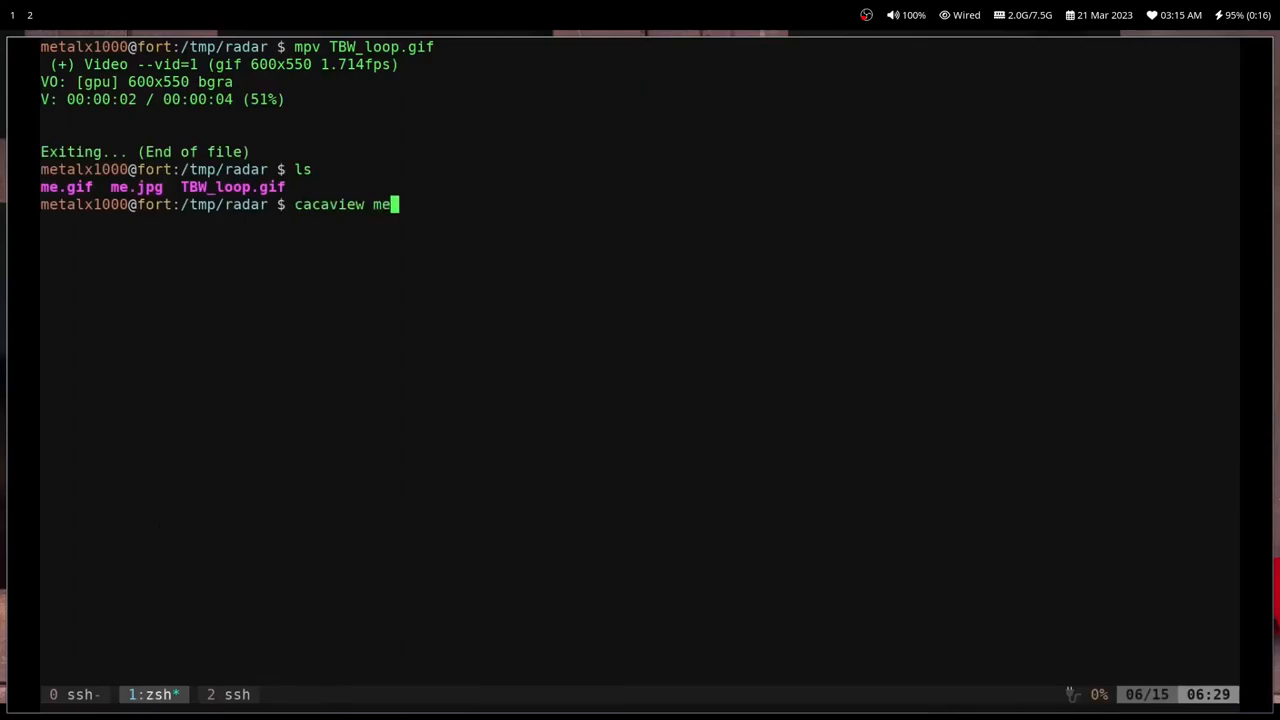
{"action": "type", "text": "."}
- View me.jpg and me.gif as ASCII art in cacaview, then render me.gif with chafa
{"action": "key", "text": "Tab"}
{"action": "type", "text": "jpg"}
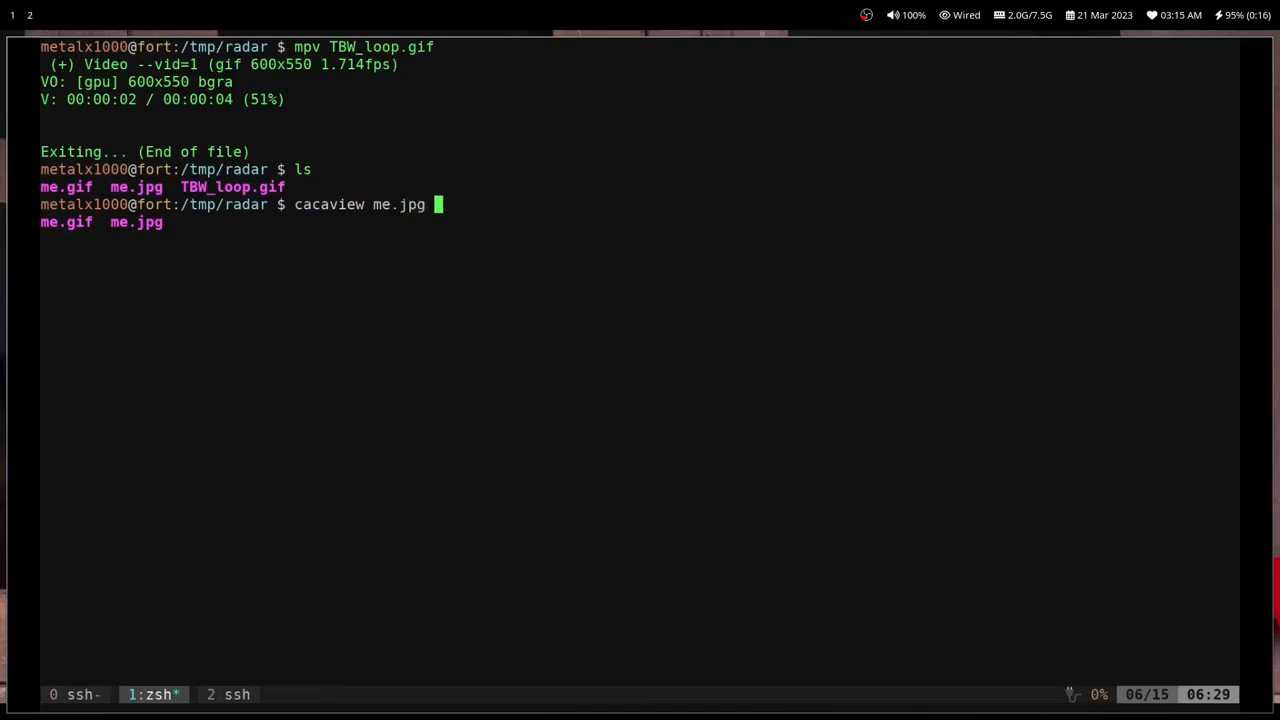
{"action": "key", "text": "Return"}
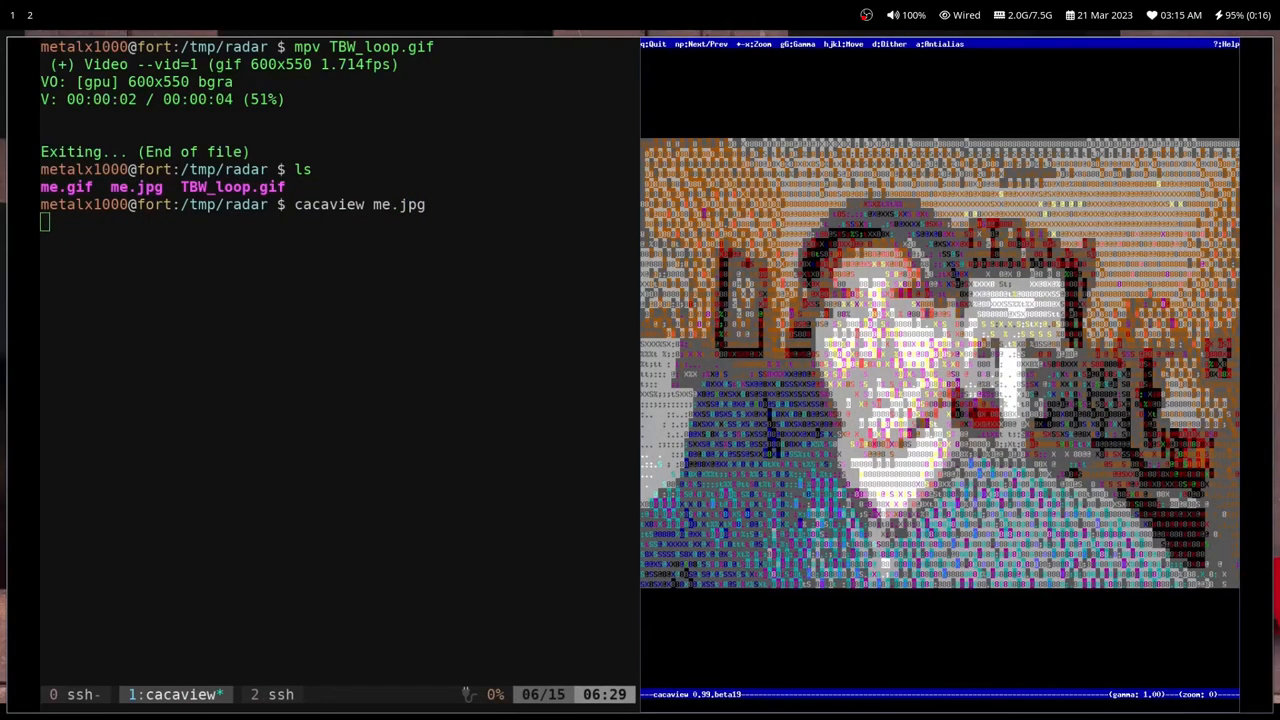
{"action": "type", "text": "qcacaview me.gif"}
{"action": "key", "text": "Return"}
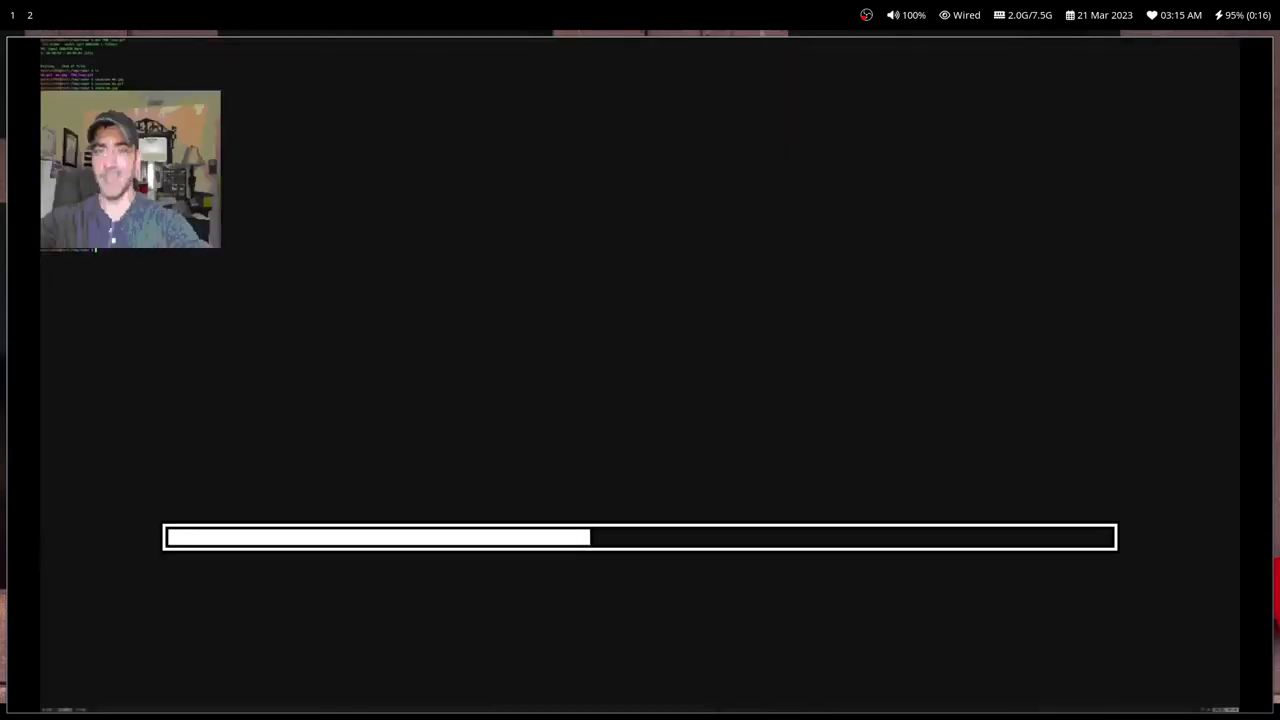
{"action": "key", "text": "Up"}
{"action": "key", "text": "Return"}
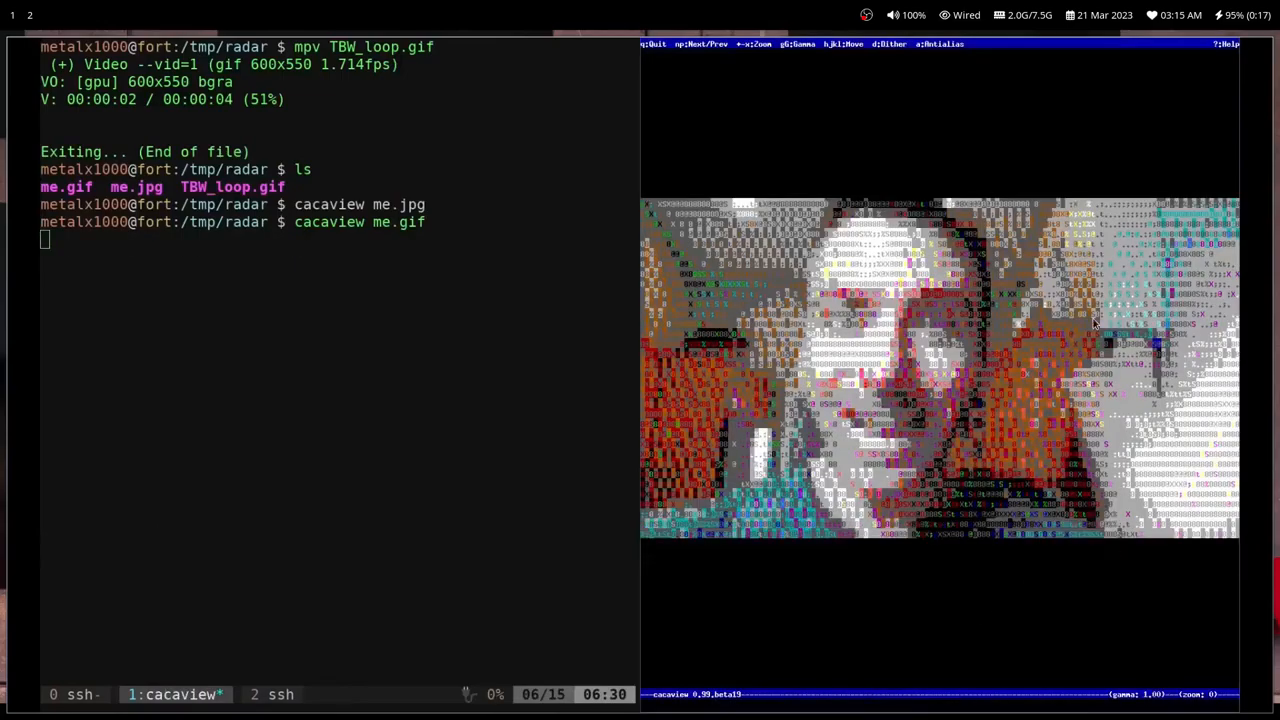
{"action": "type", "text": "qchafa me.gif"}
{"action": "key", "text": "Return"}
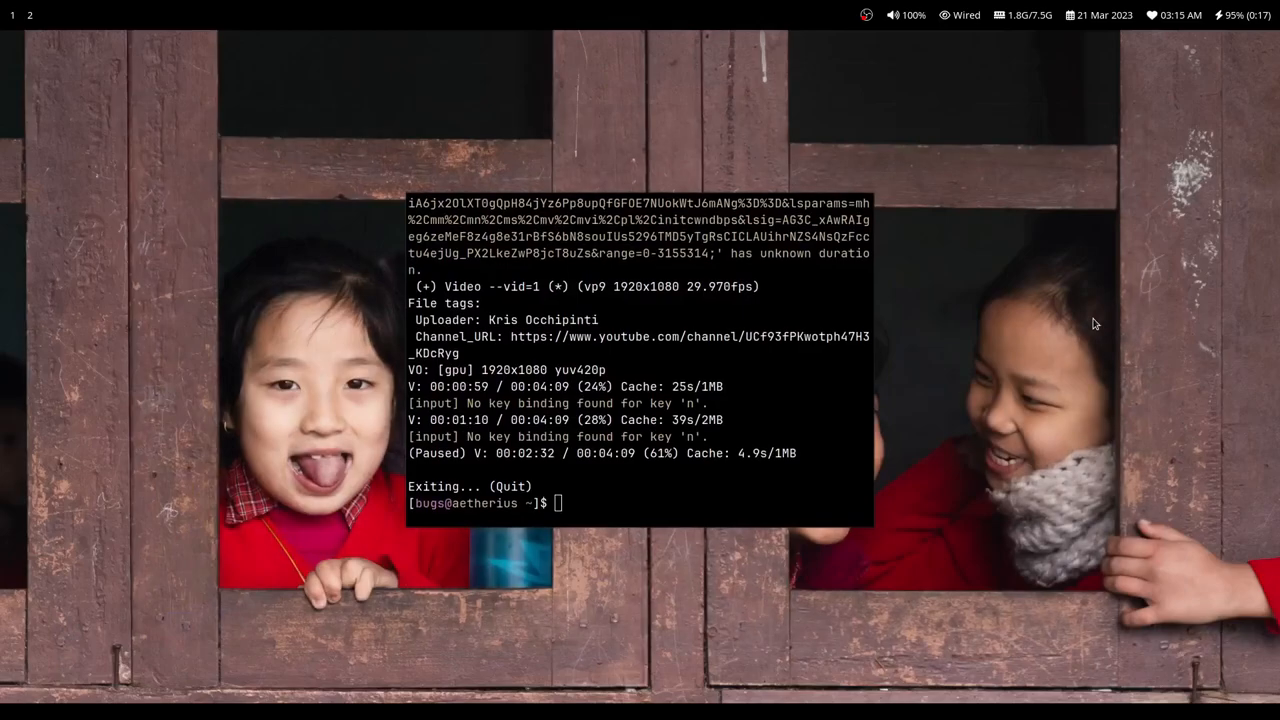
- In a fresh terminal, run ytfzf -t -T chafa "luke smith is a noob" with thumbnails
{"action": "key", "text": "super+Return"}
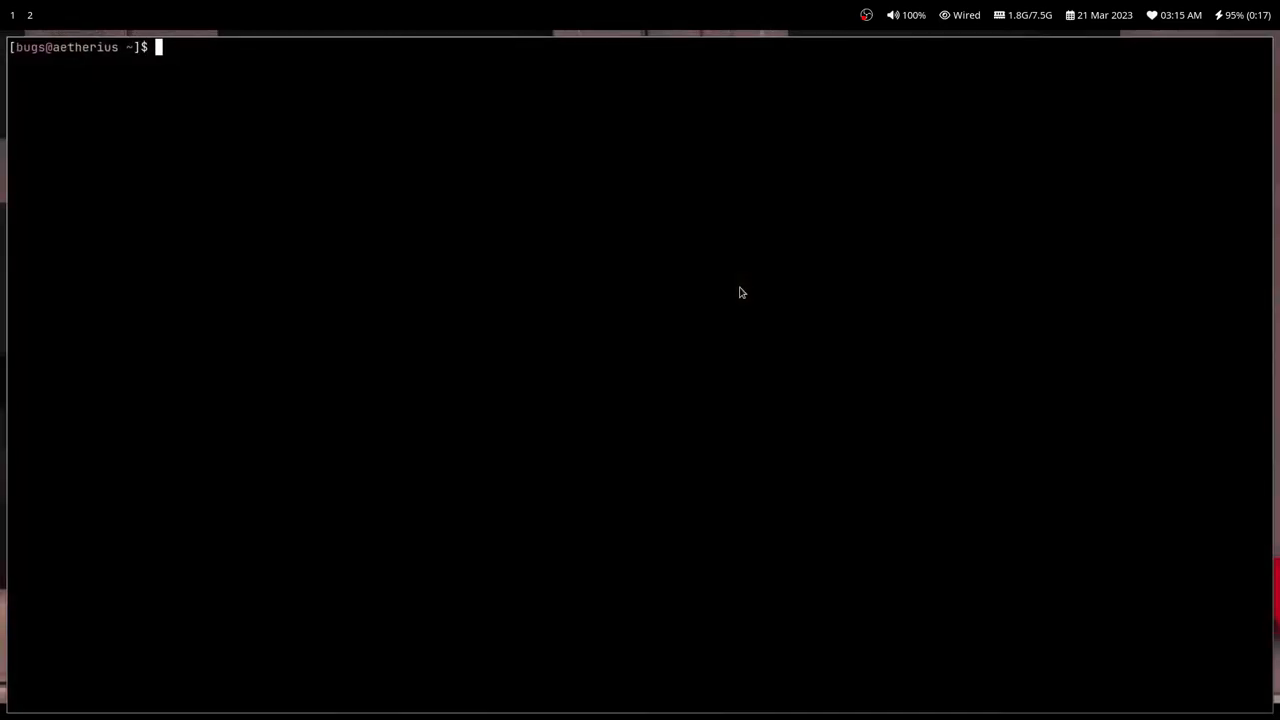
{"action": "type", "text": "ytfzf -t"}
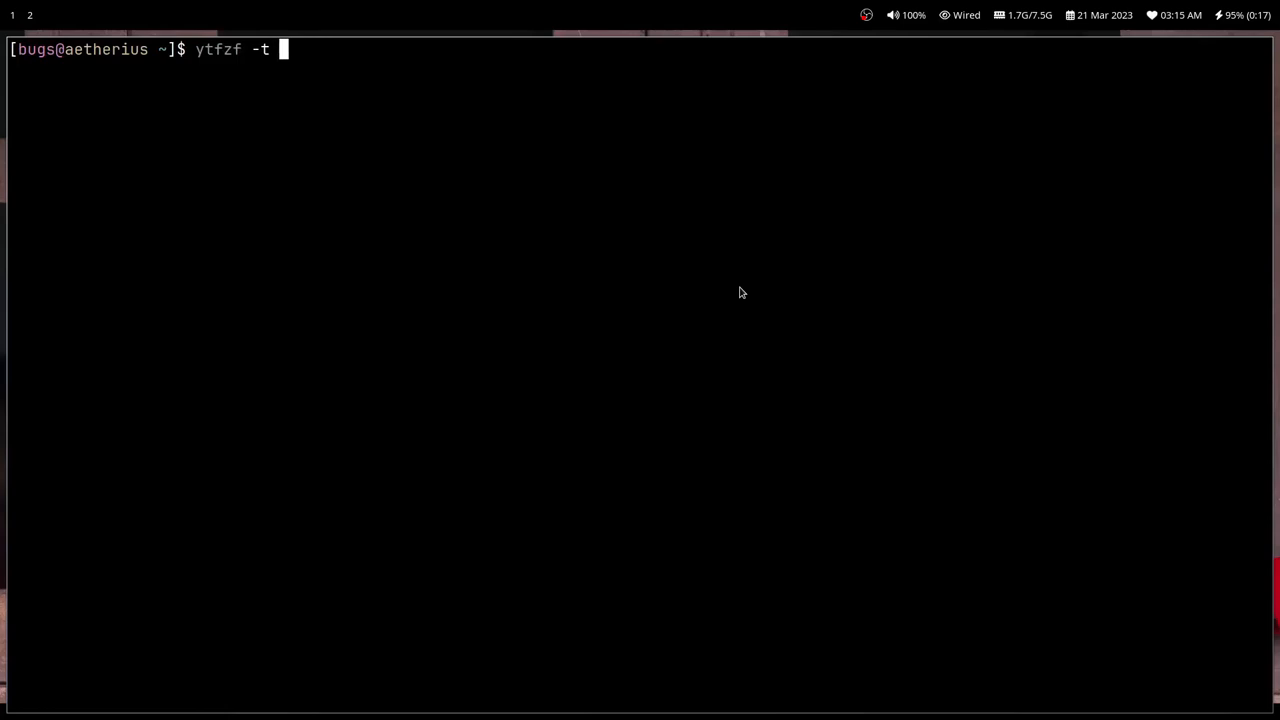
{"action": "type", "text": "-T "}
{"action": "type", "text": "chaf"}
{"action": "type", "text": "a "}
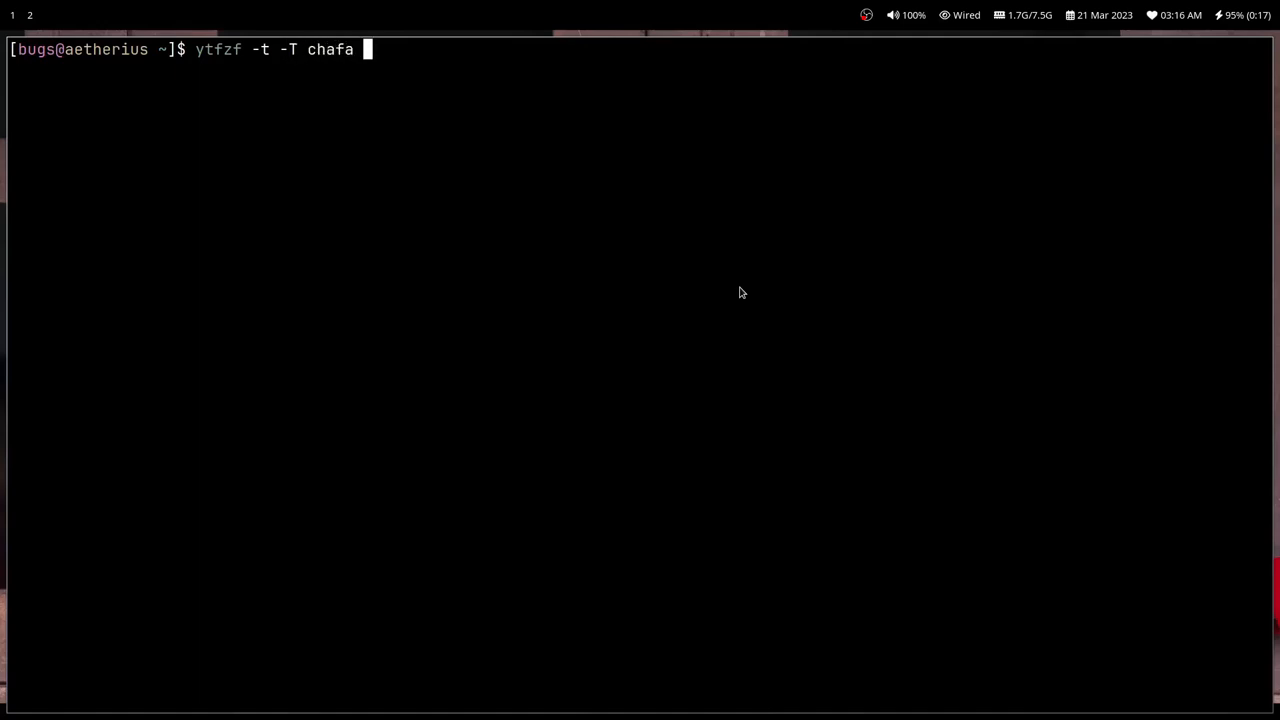
{"action": "type", "text": "\"luke s"}
{"action": "type", "text": "mith isa n"}
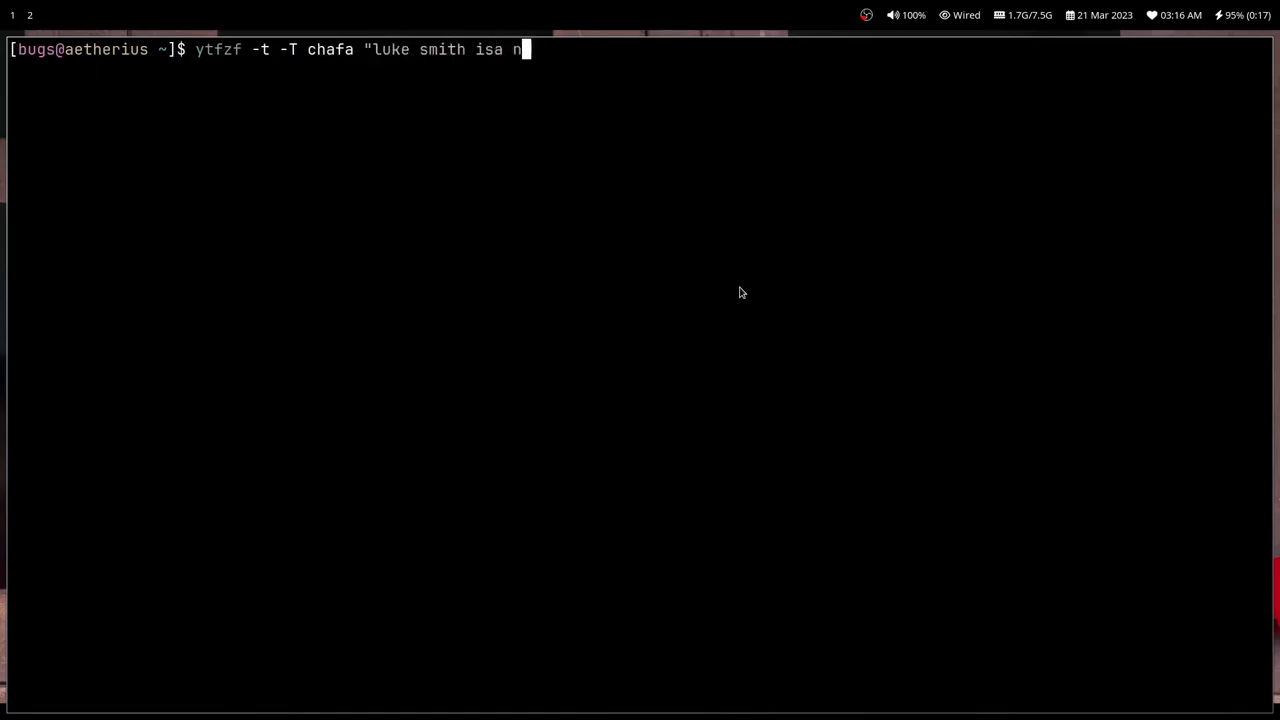
{"action": "type", "text": "oob"}
{"action": "key", "text": "ctrl+Left"}
{"action": "key", "text": "Left"}
{"action": "key", "text": "End"}
{"action": "type", "text": "\""}
{"action": "key", "text": "Return"}
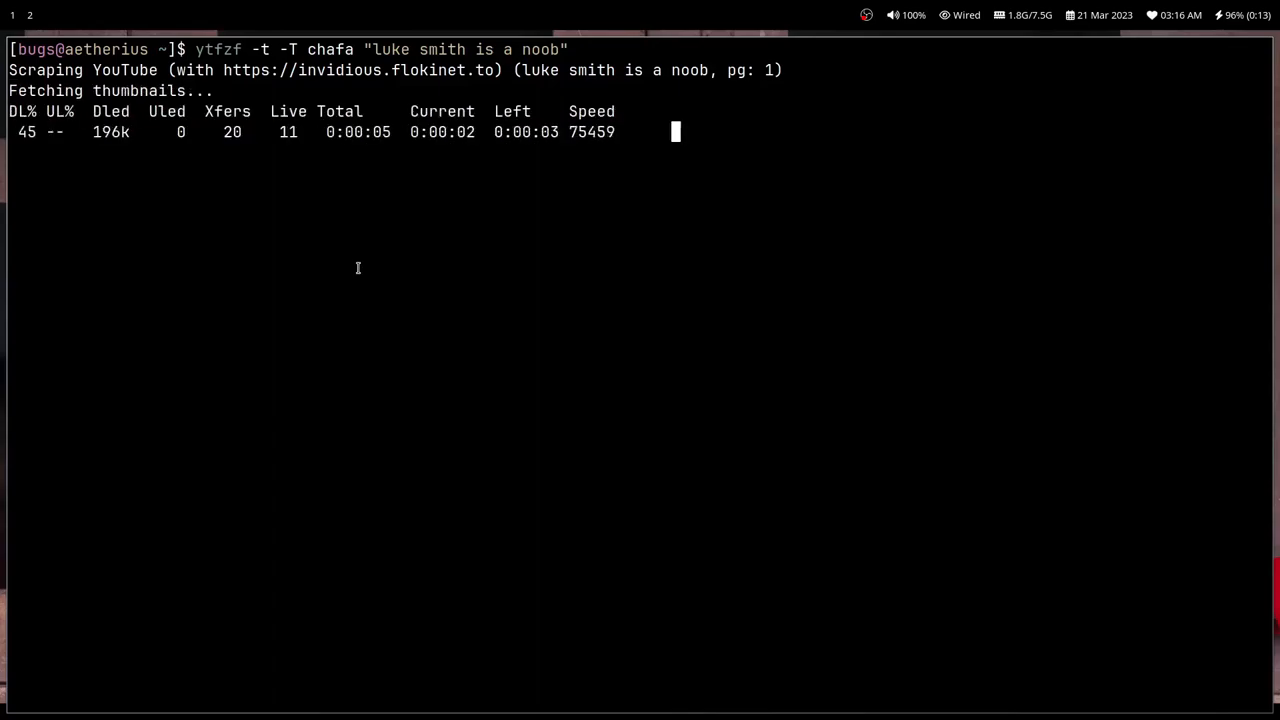
- Step down through the video results previewing thumbnails, then dismiss the picker
{"action": "key", "text": "Down"}
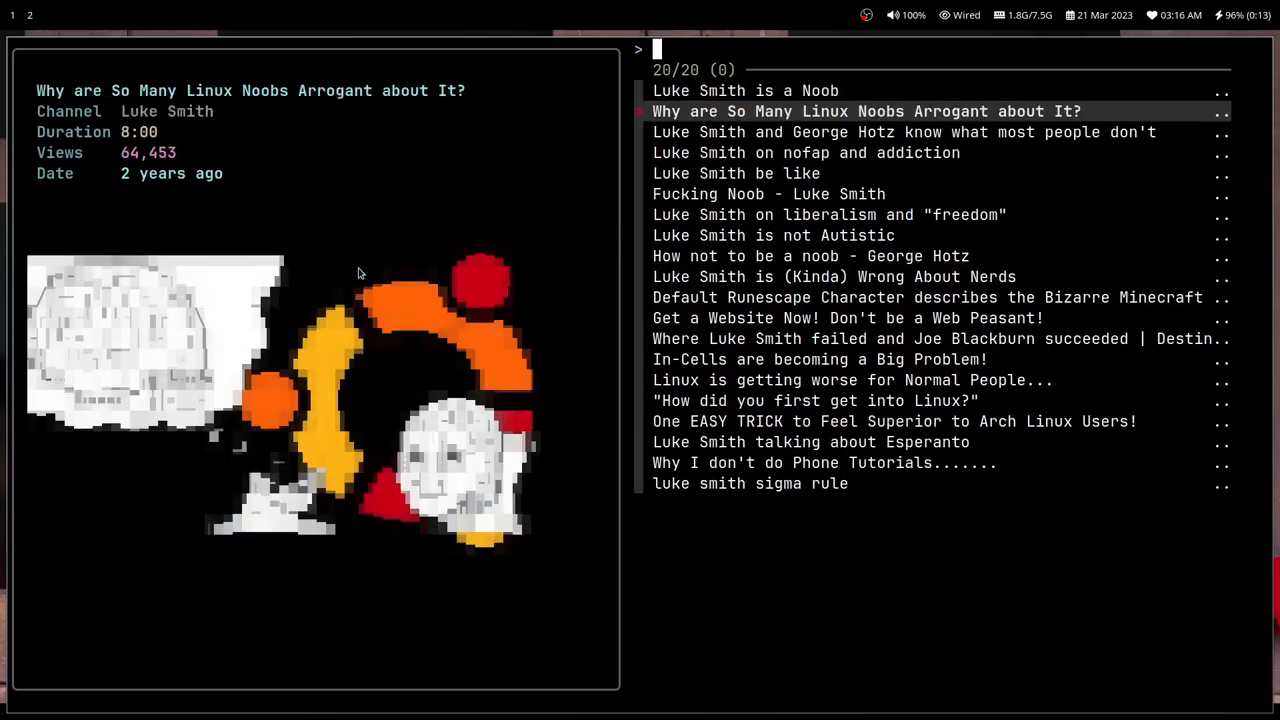
{"action": "key", "text": "Down"}
{"action": "key", "text": "Down"}
{"action": "key", "text": "Down"}
{"action": "key", "text": "Down"}
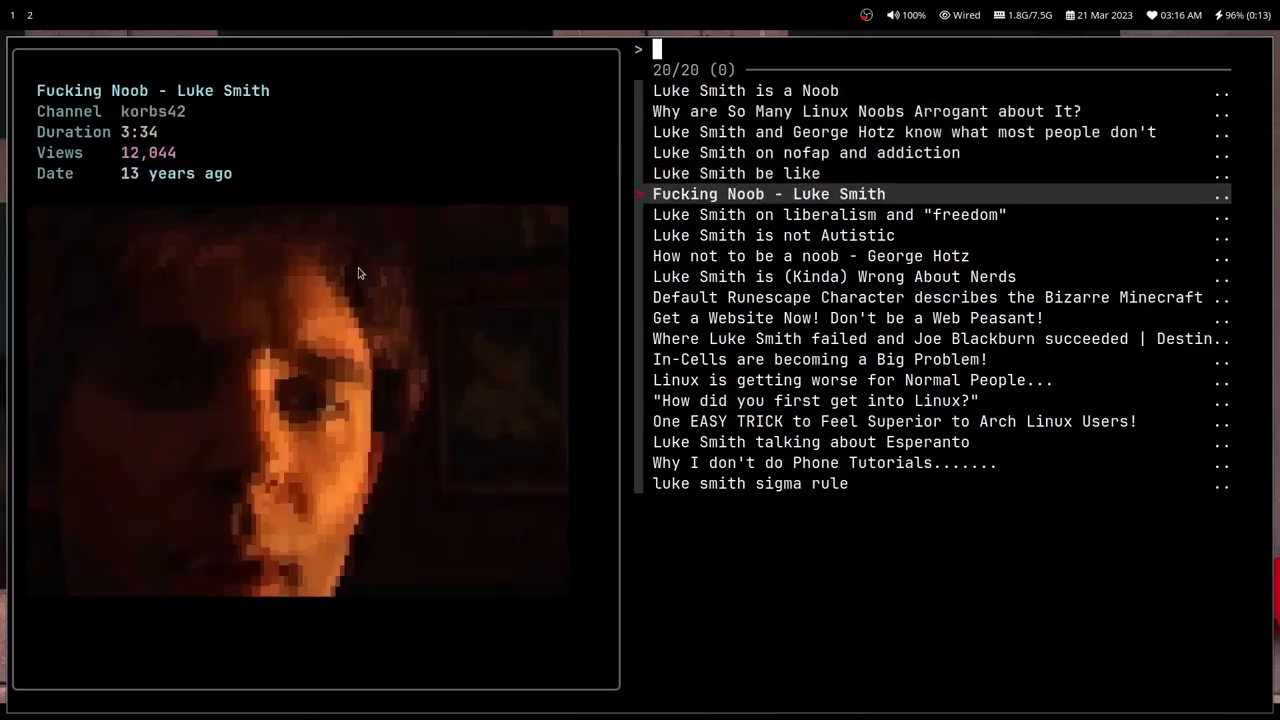
{"action": "key", "text": "Down"}
{"action": "key", "text": "Down"}
{"action": "key", "text": "Down"}
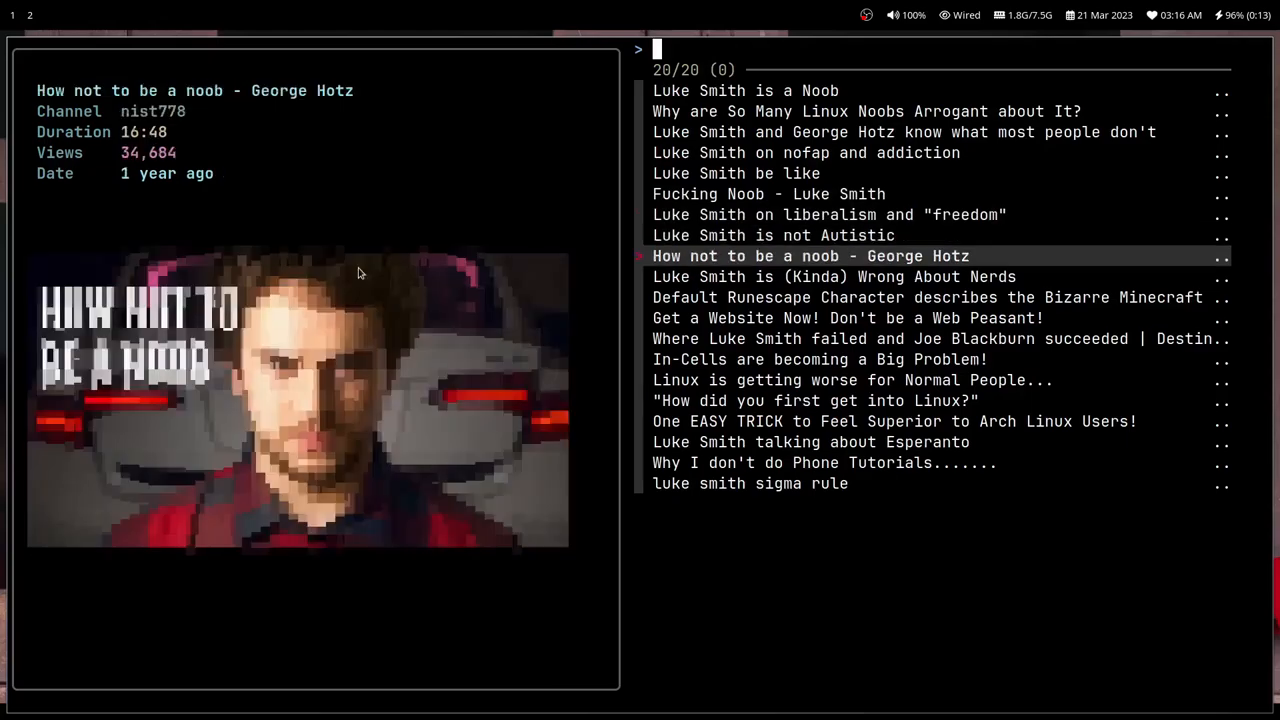
{"action": "key", "text": "Down"}
{"action": "key", "text": "Down"}
{"action": "key", "text": "Down"}
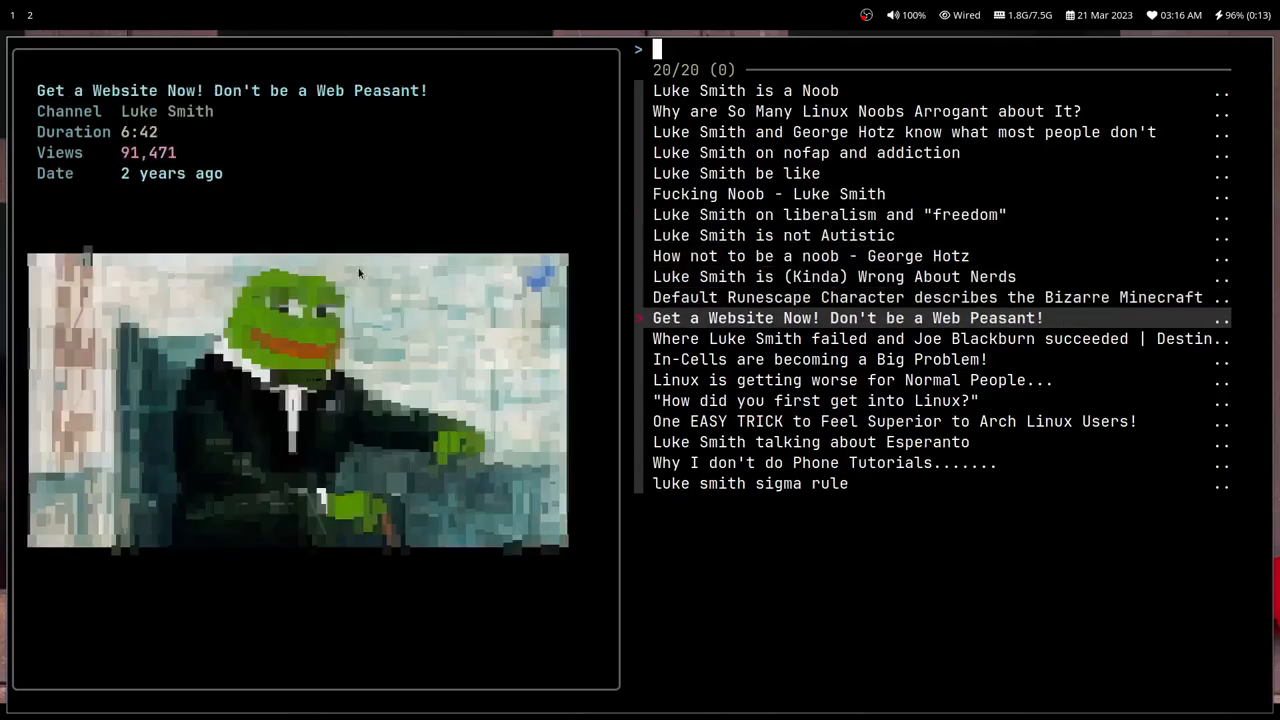
{"action": "key", "text": "Escape"}
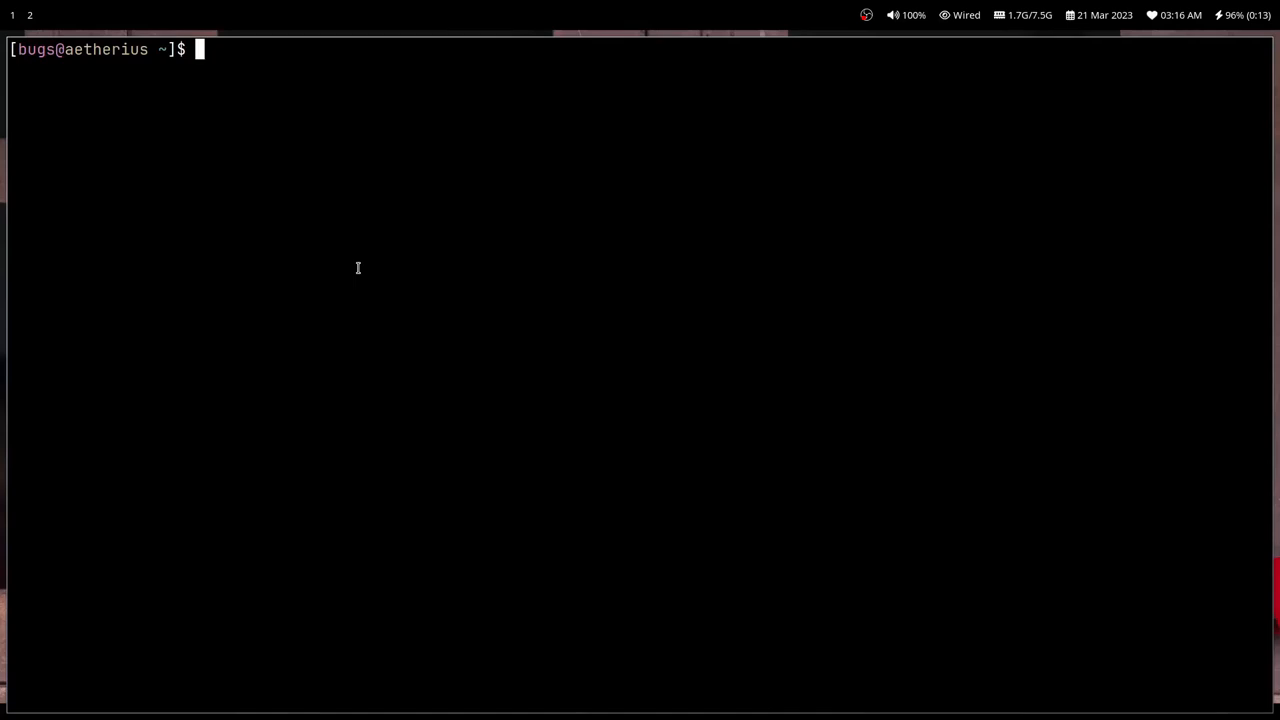
{"action": "type", "text": "sudo pacman "}
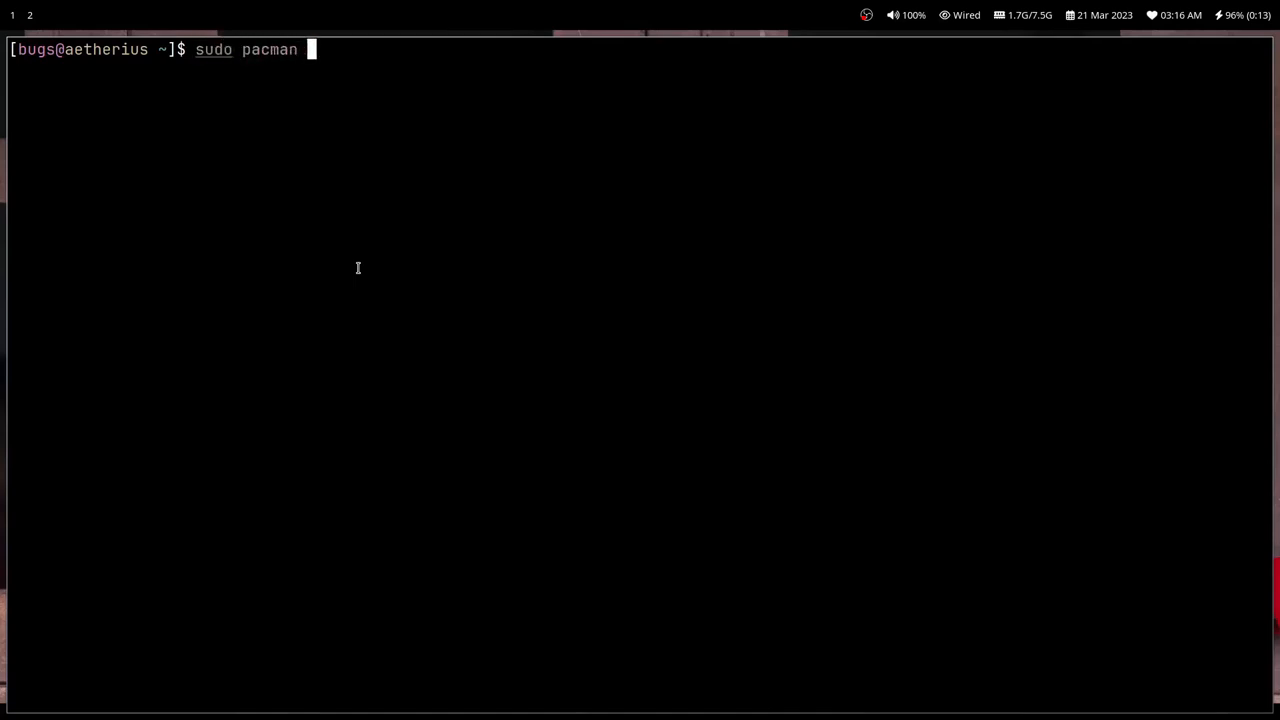
{"action": "type", "text": "-S llib"}
- Search the package repos for libsixel with pacman -Ss, then clear the screen
{"action": "key", "text": "BackSpace"}
{"action": "key", "text": "BackSpace"}
{"action": "key", "text": "BackSpace"}
{"action": "type", "text": "ibs"}
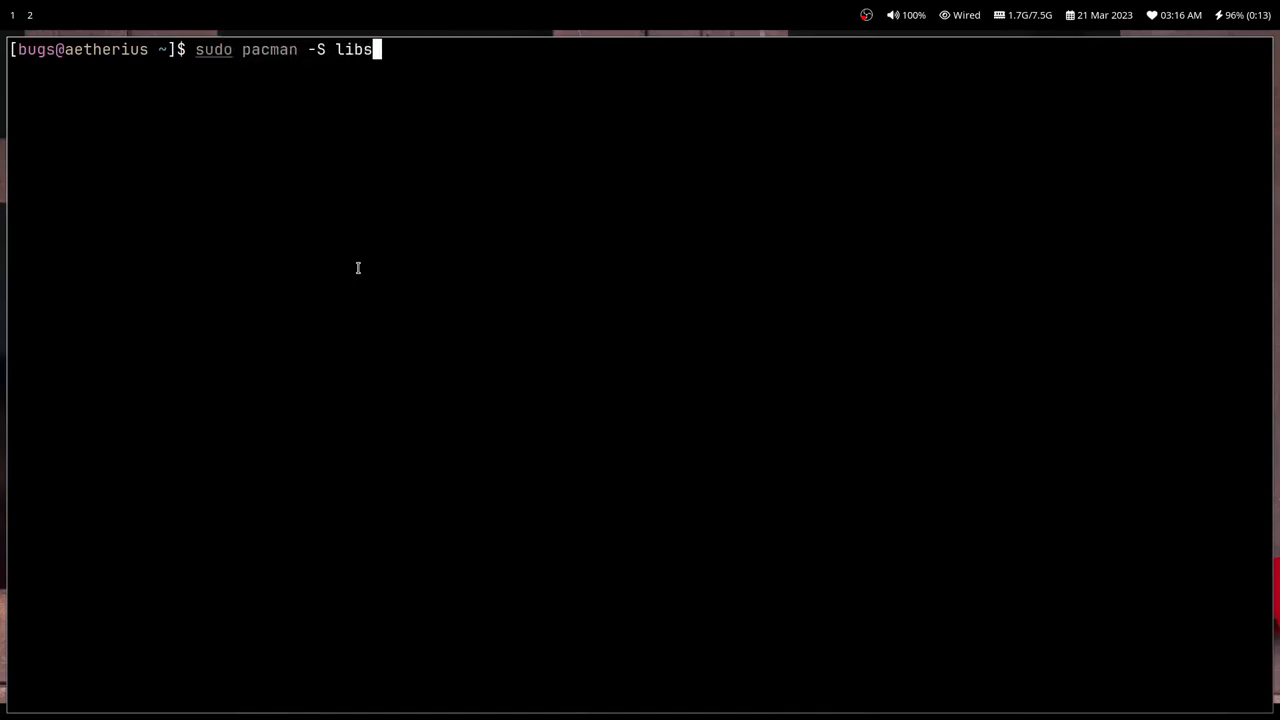
{"action": "type", "text": "ixel"}
{"action": "key", "text": "alt+b"}
{"action": "type", "text": "s"}
{"action": "key", "text": "Return"}
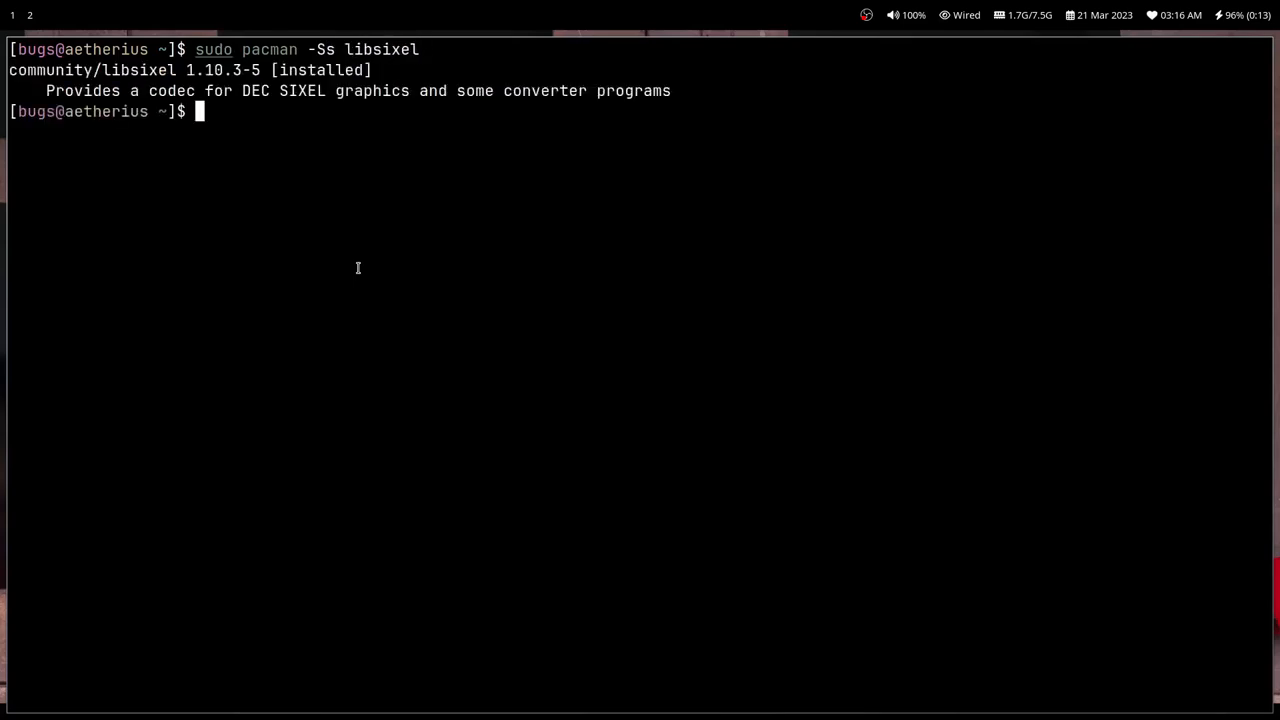
{"action": "key", "text": "ctrl+l"}
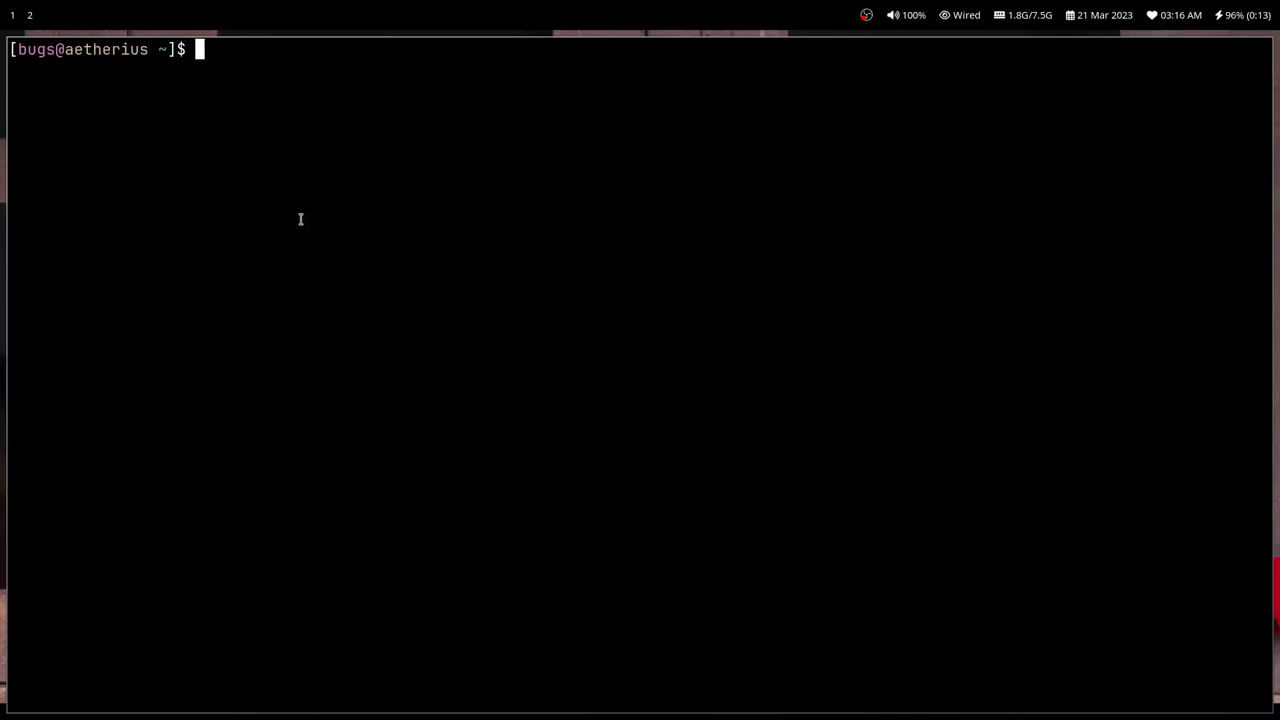
{"action": "type", "text": "img2i"}
- Display cool/0004.jpg and cool/0002.jpg inline with img2sixel
{"action": "key", "text": "BackSpace"}
{"action": "type", "text": "si"}
{"action": "key", "text": "Tab"}
{"action": "type", "text": "co"}
{"action": "key", "text": "Tab"}
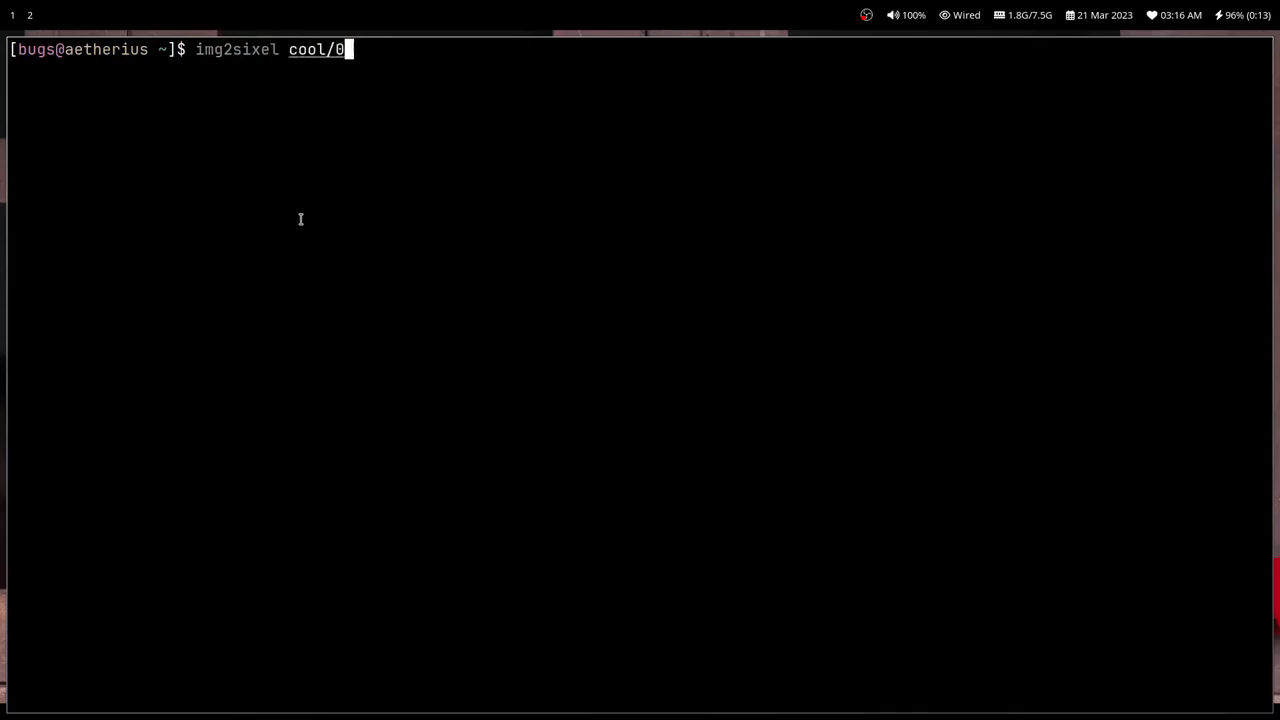
{"action": "key", "text": "Tab"}
{"action": "key", "text": "Tab"}
{"action": "key", "text": "Tab"}
{"action": "key", "text": "Tab"}
{"action": "key", "text": "Tab"}
{"action": "key", "text": "Return"}
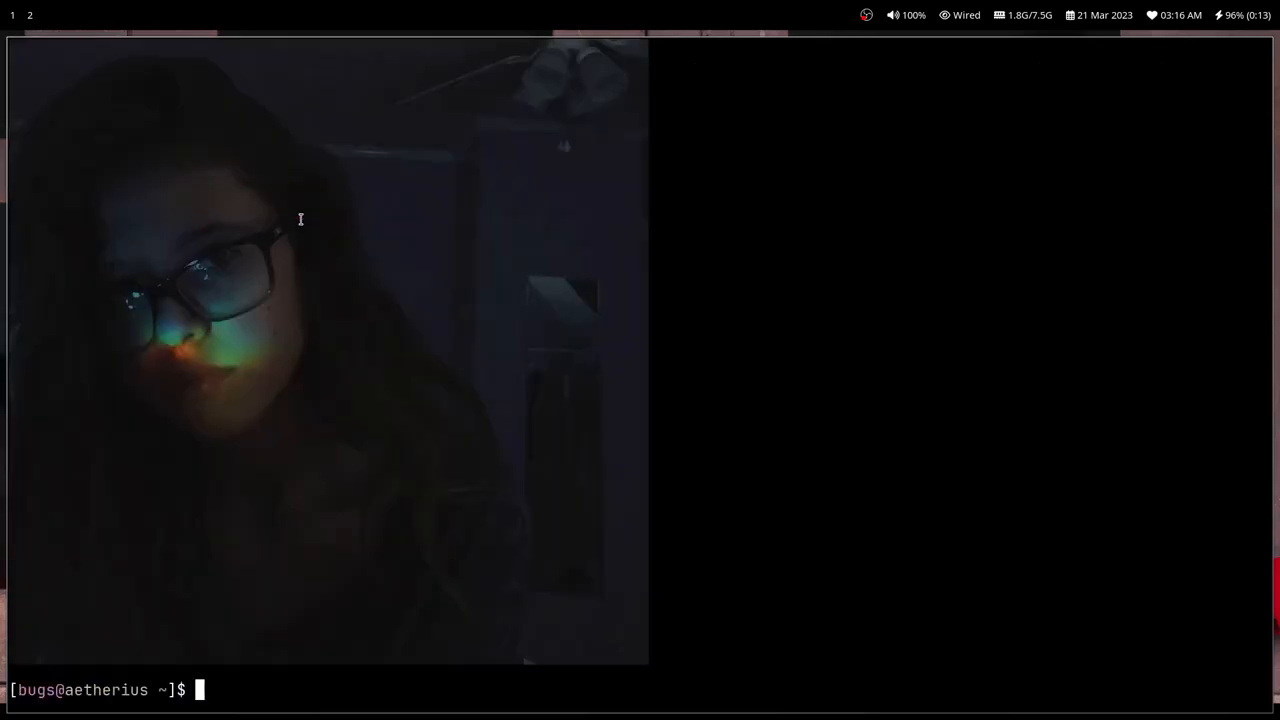
{"action": "key", "text": "Up"}
{"action": "key", "text": "BackSpace"}
{"action": "key", "text": "BackSpace"}
{"action": "key", "text": "BackSpace"}
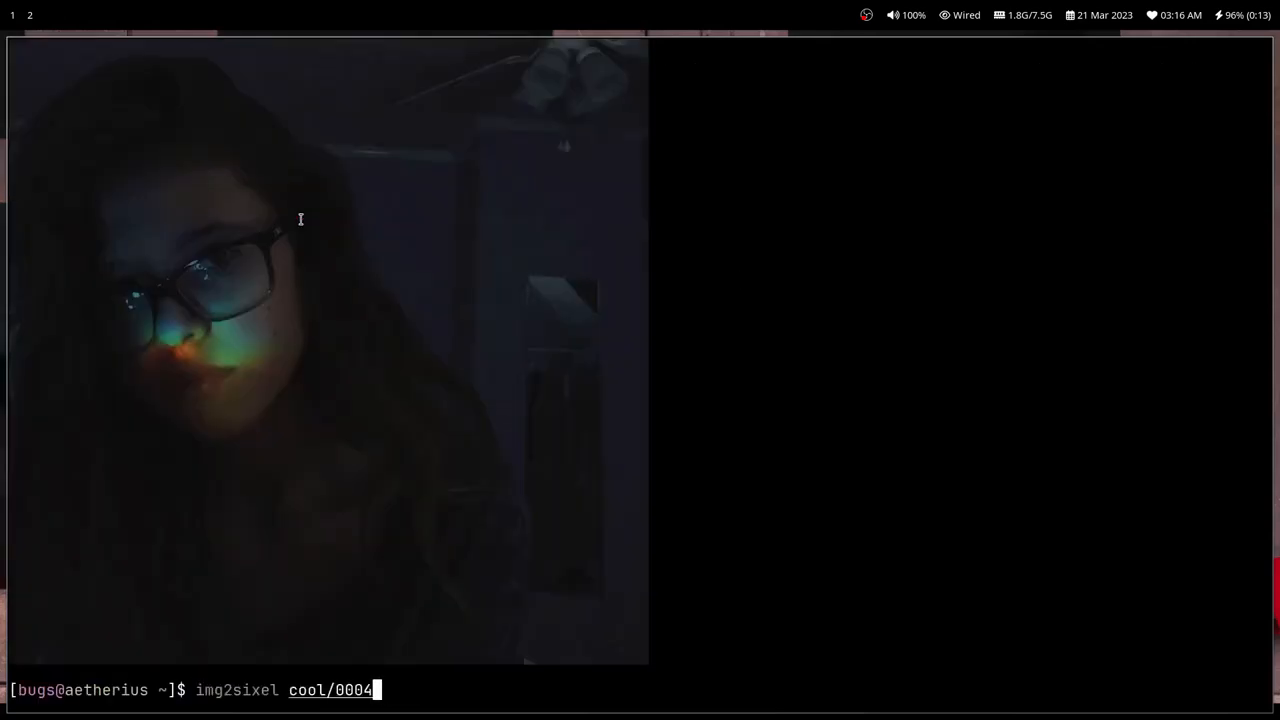
{"action": "type", "text": "2.jpg"}
{"action": "key", "text": "Return"}
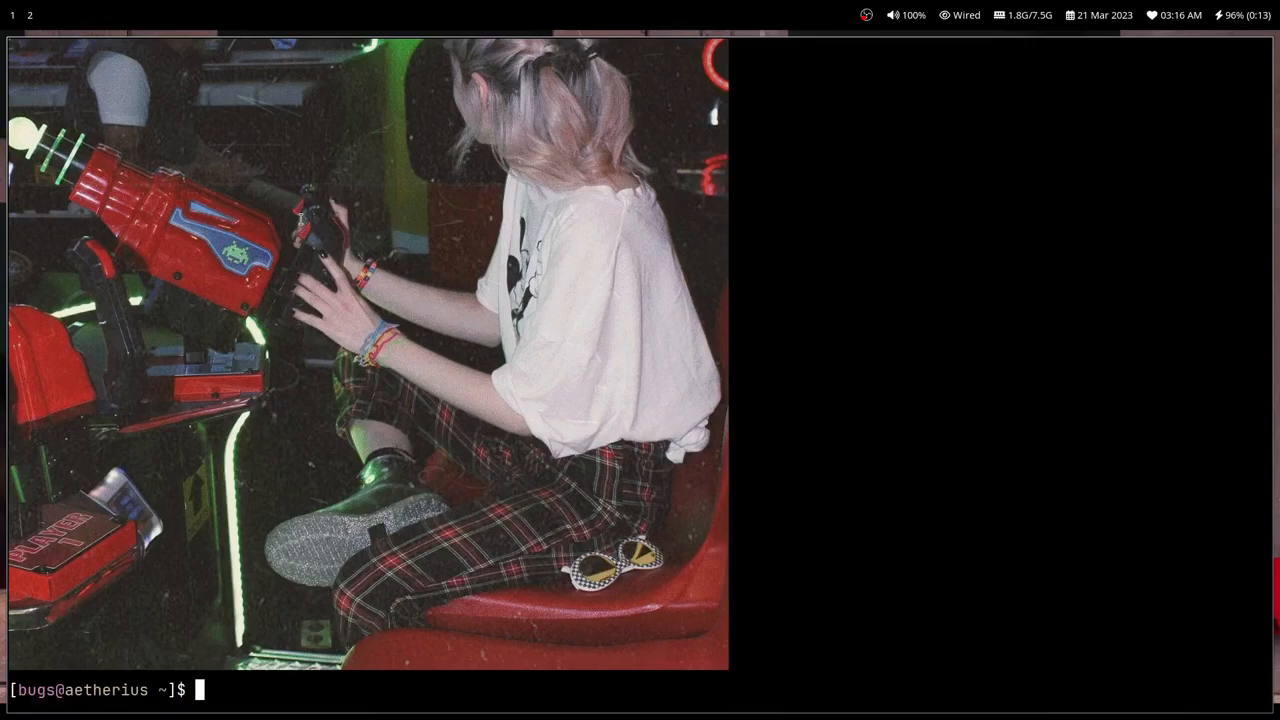
- Display the Hannah Montana image pix/hm.jpg inline on a cleared screen
{"action": "key", "text": "Up"}
{"action": "key", "text": "BackSpace"}
{"action": "key", "text": "BackSpace"}
{"action": "key", "text": "BackSpace"}
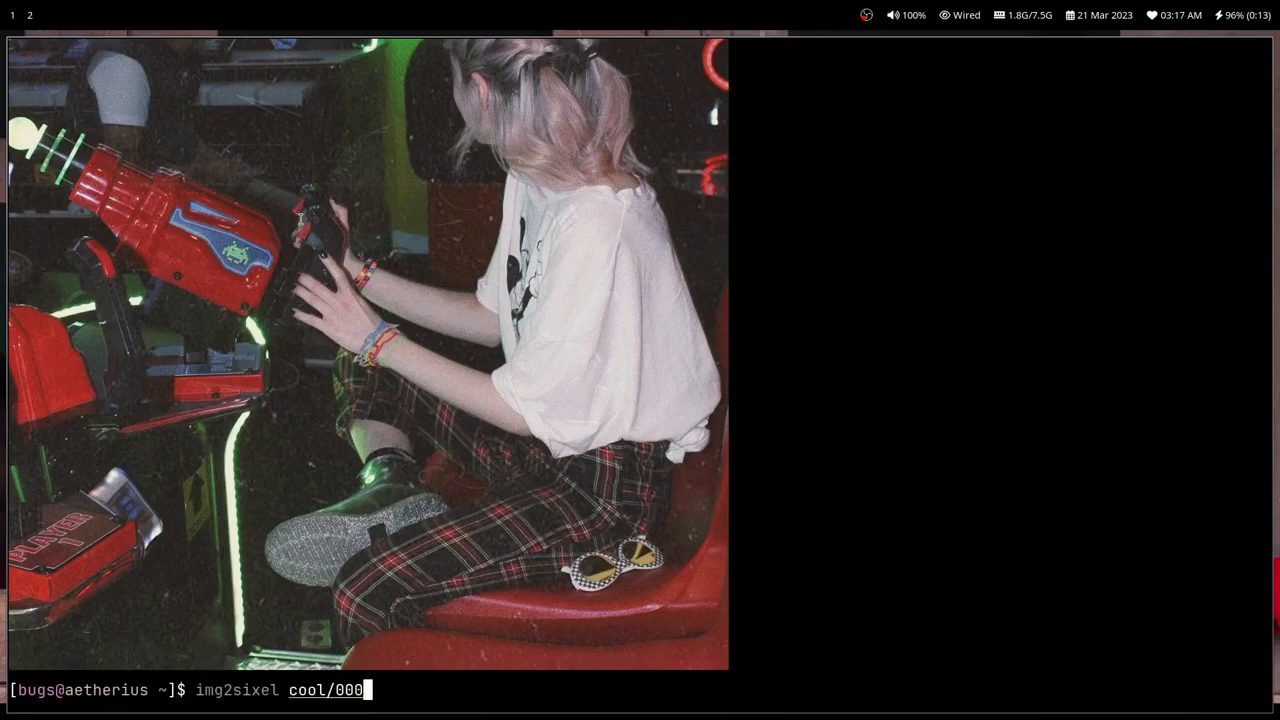
{"action": "key", "text": "BackSpace"}
{"action": "key", "text": "BackSpace"}
{"action": "key", "text": "BackSpace"}
{"action": "key", "text": "BackSpace"}
{"action": "key", "text": "BackSpace"}
{"action": "key", "text": "BackSpace"}
{"action": "type", "text": "pix/hm.jpg"}
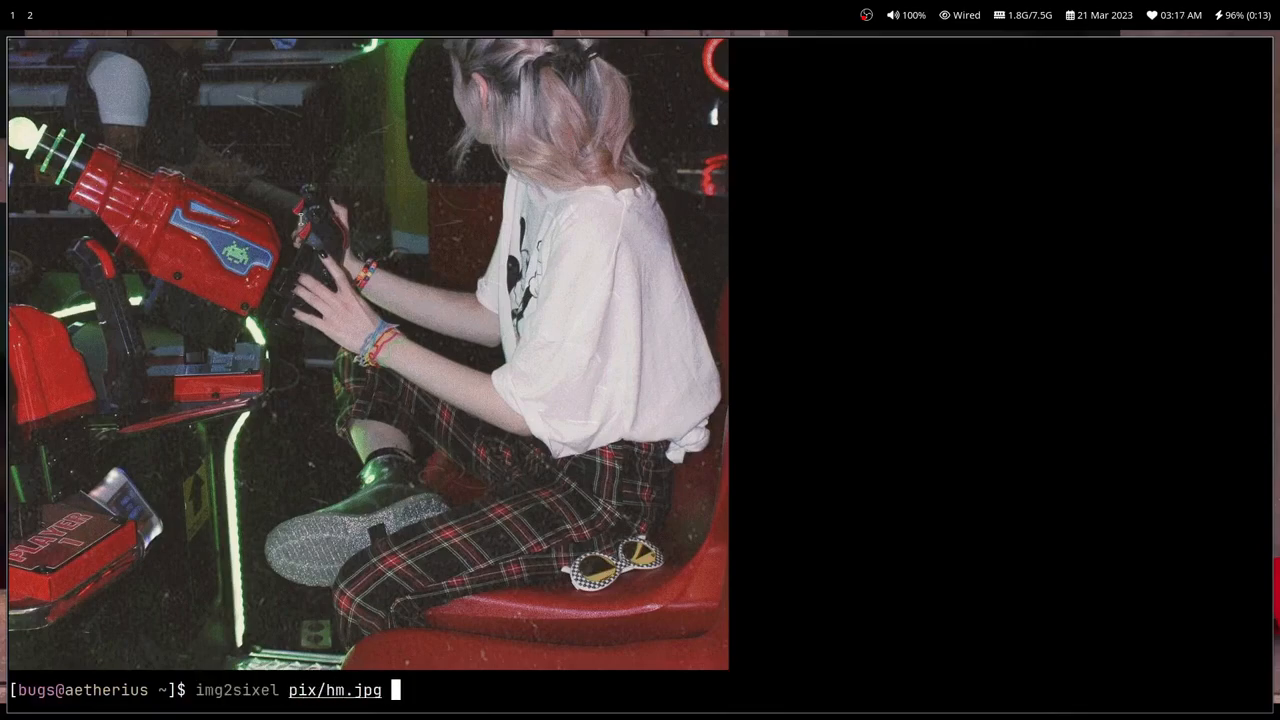
{"action": "key", "text": "ctrl+l"}
{"action": "key", "text": "Return"}
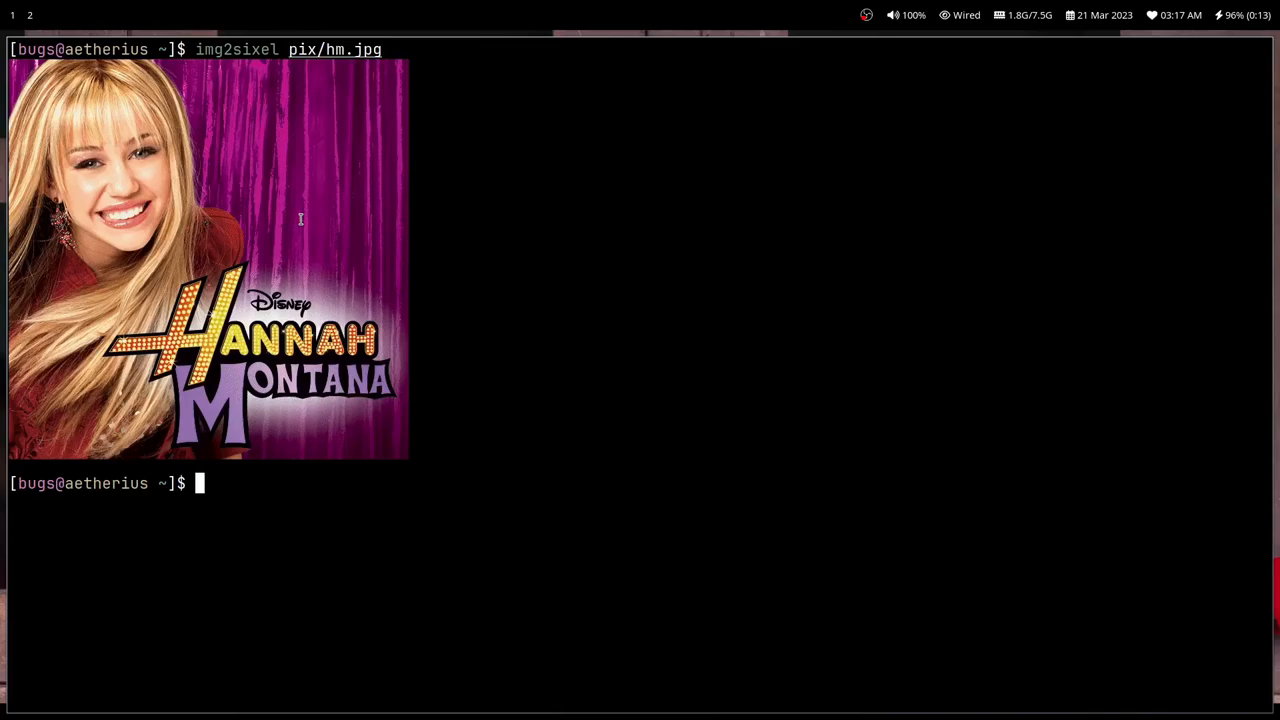
- Change into the cool folder, run vv -S 1 *.jpg slideshow, then quit it
{"action": "key", "text": "ctrl+l"}
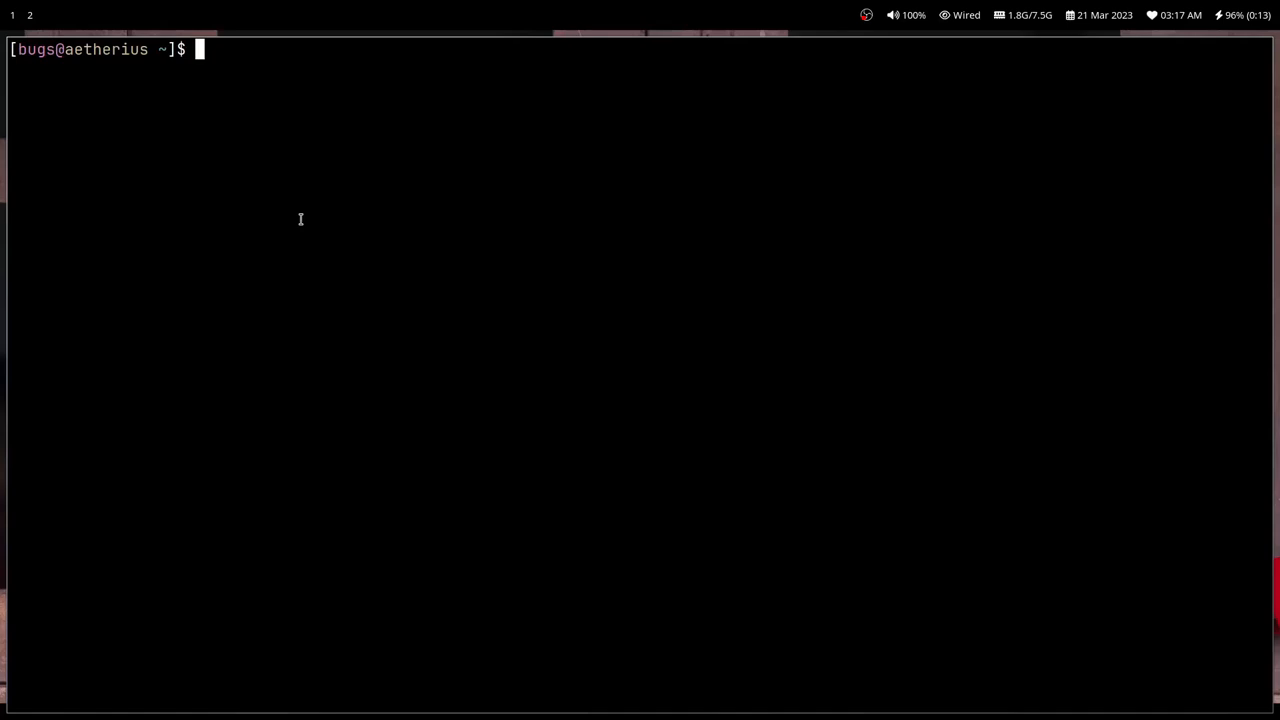
{"action": "type", "text": "cd cool"}
{"action": "key", "text": "Return"}
{"action": "type", "text": "vv"}
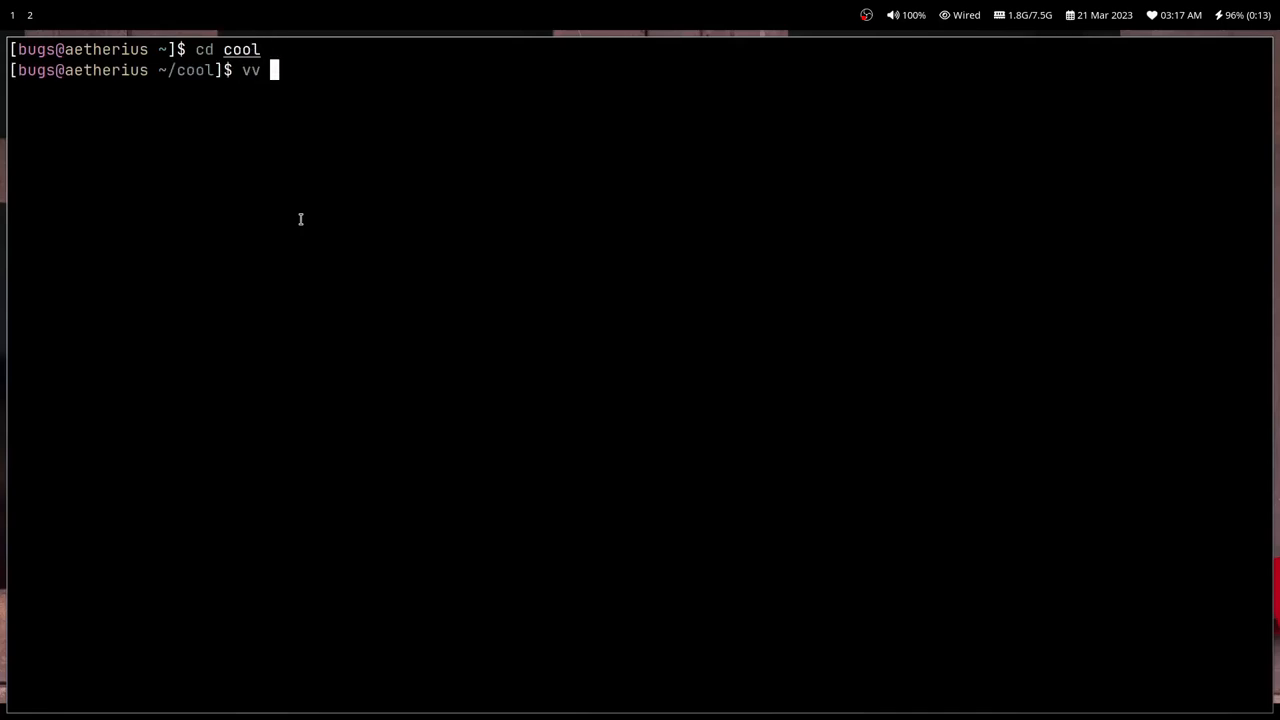
{"action": "key", "text": "ctrl+l"}
{"action": "type", "text": "-"}
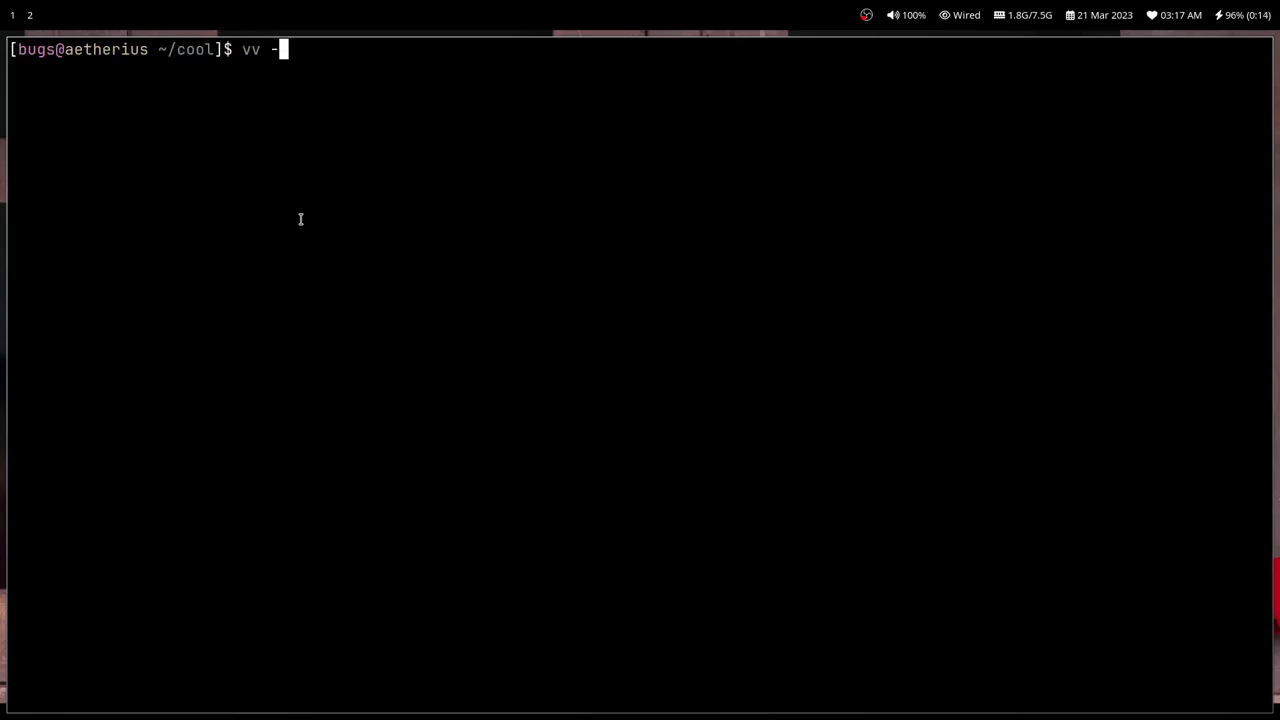
{"action": "type", "text": "S 1 "}
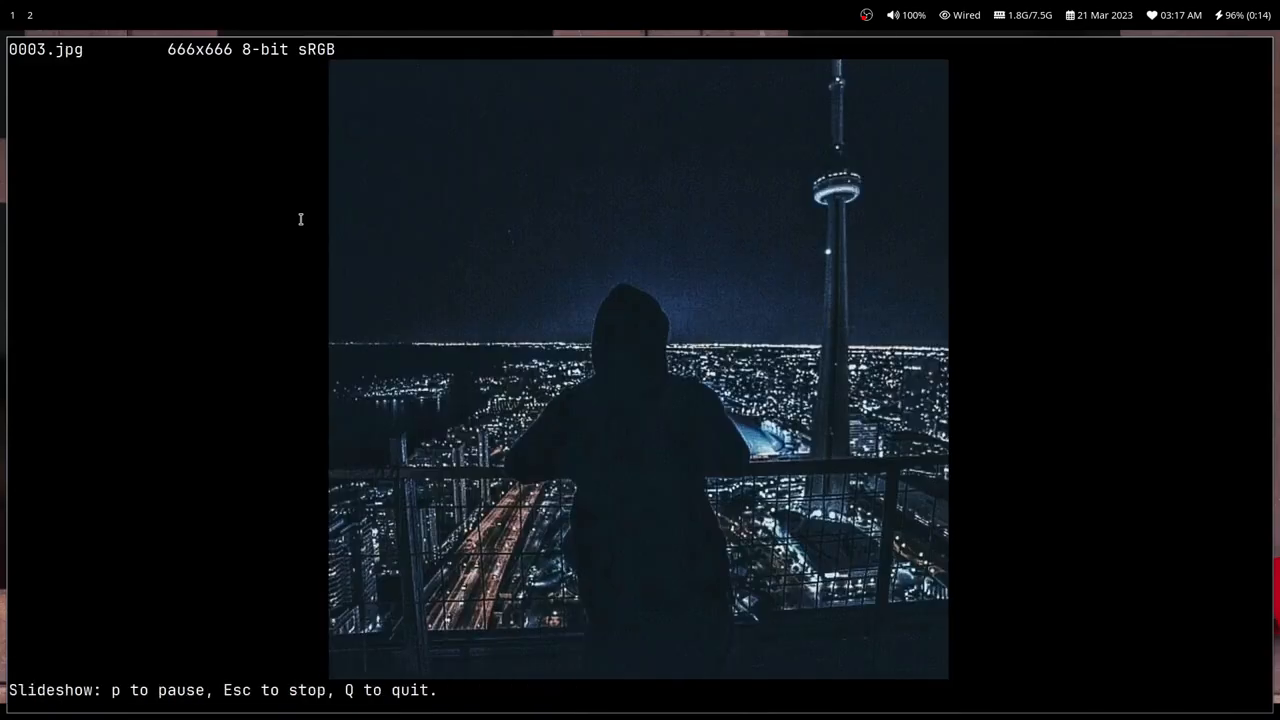
{"action": "key", "text": "q"}
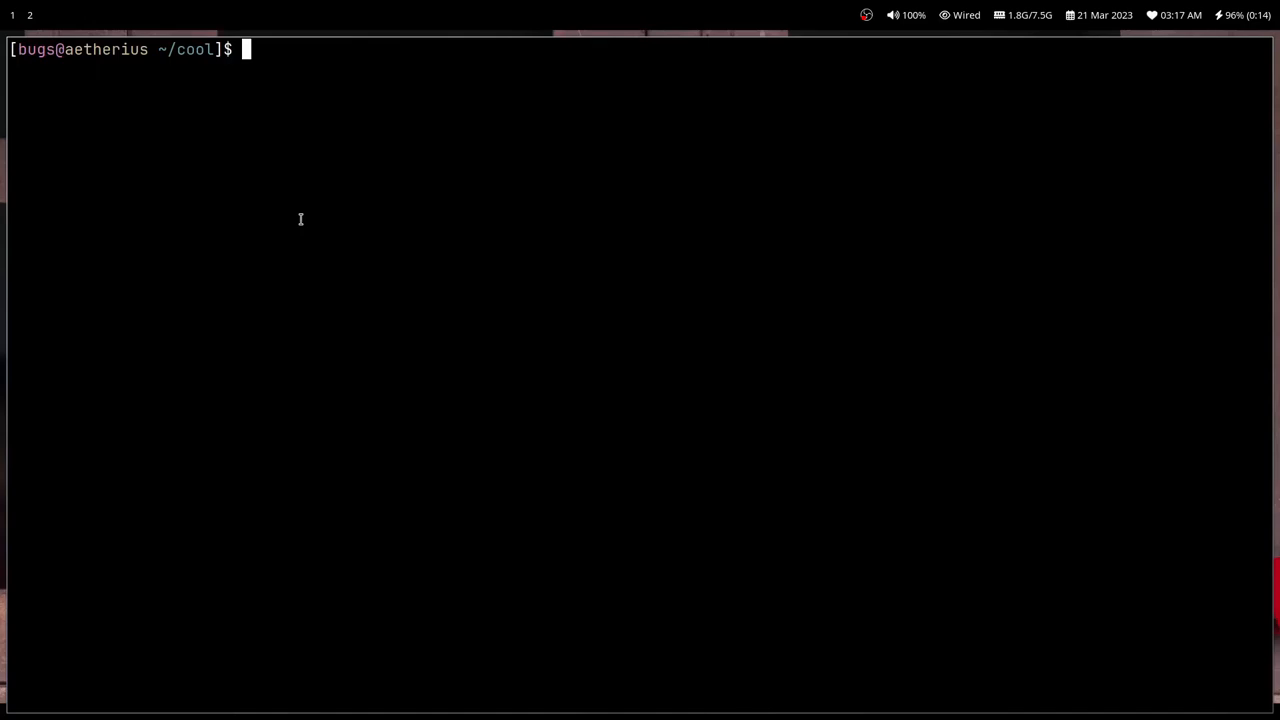
{"action": "type", "text": "lsix"}
- Run lsix to show the JPG thumbnail grid, then clear the screen
{"action": "key", "text": "Return"}
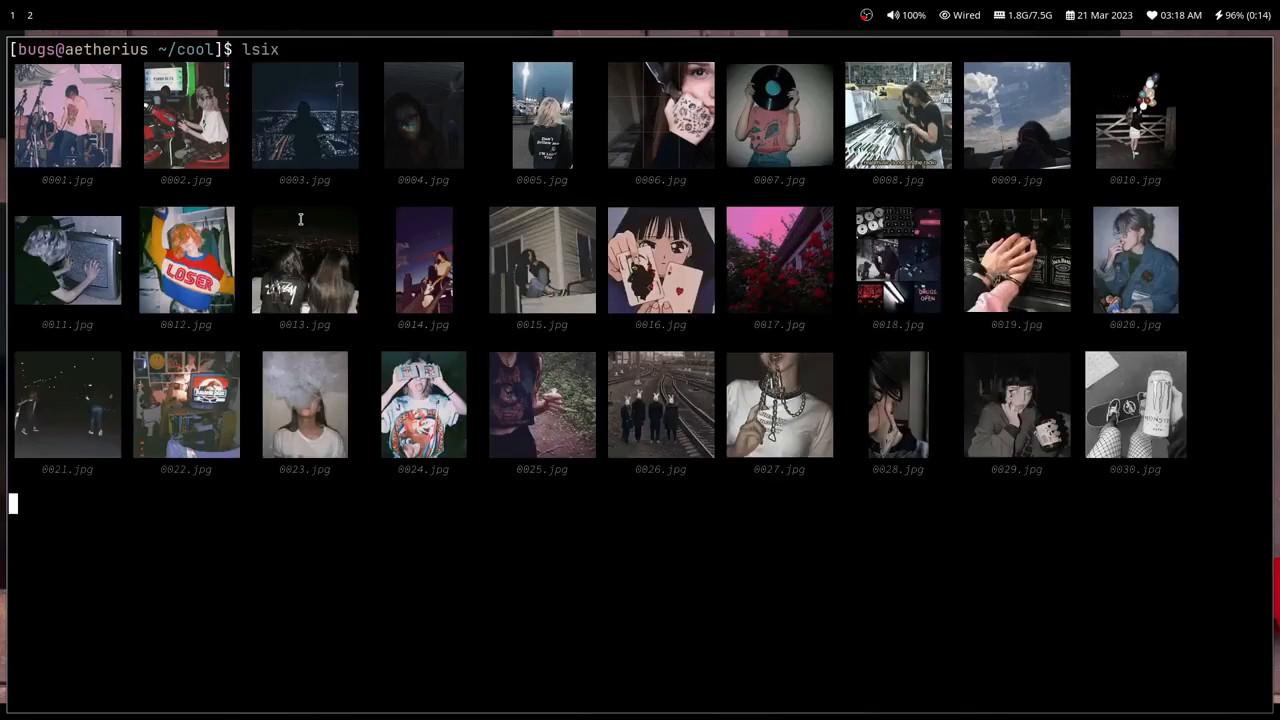
{"action": "scroll", "coordinate": [300, 220], "scroll_direction": "down", "scroll_amount": 3}
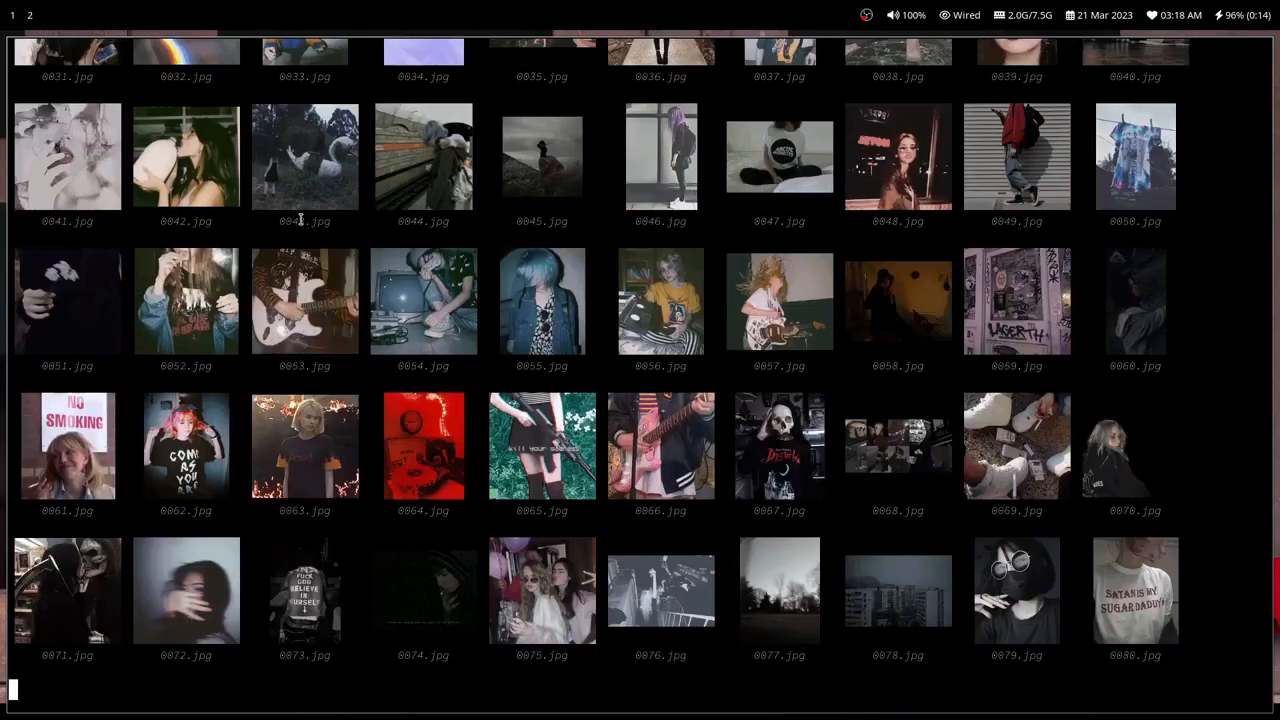
{"action": "scroll", "coordinate": [300, 220], "scroll_direction": "down", "scroll_amount": 1}
{"action": "scroll", "coordinate": [300, 220], "scroll_direction": "down", "scroll_amount": 1}
{"action": "scroll", "coordinate": [300, 220], "scroll_direction": "down", "scroll_amount": 1}
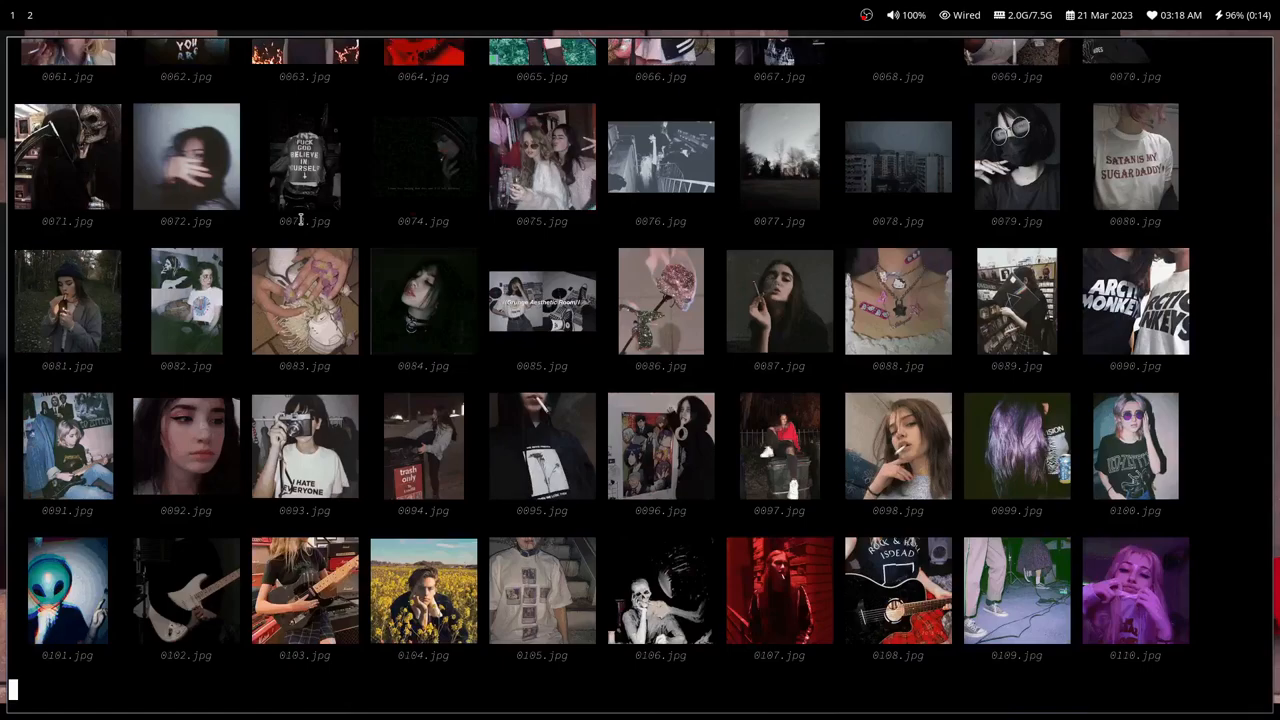
{"action": "scroll", "coordinate": [300, 220], "scroll_direction": "down", "scroll_amount": 1}
{"action": "scroll", "coordinate": [300, 220], "scroll_direction": "down", "scroll_amount": 1}
{"action": "scroll", "coordinate": [300, 220], "scroll_direction": "down", "scroll_amount": 1}
{"action": "scroll", "coordinate": [300, 220], "scroll_direction": "down", "scroll_amount": 1}
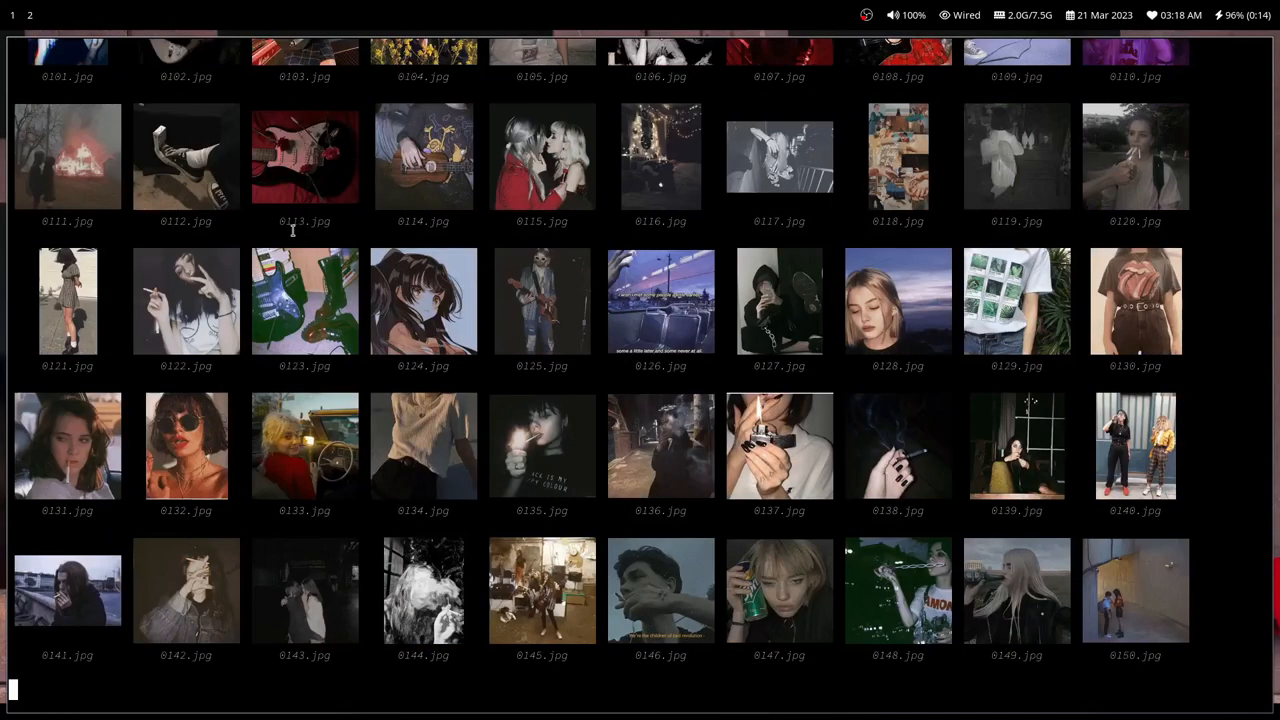
{"action": "scroll", "coordinate": [295, 228], "scroll_direction": "down", "scroll_amount": 1}
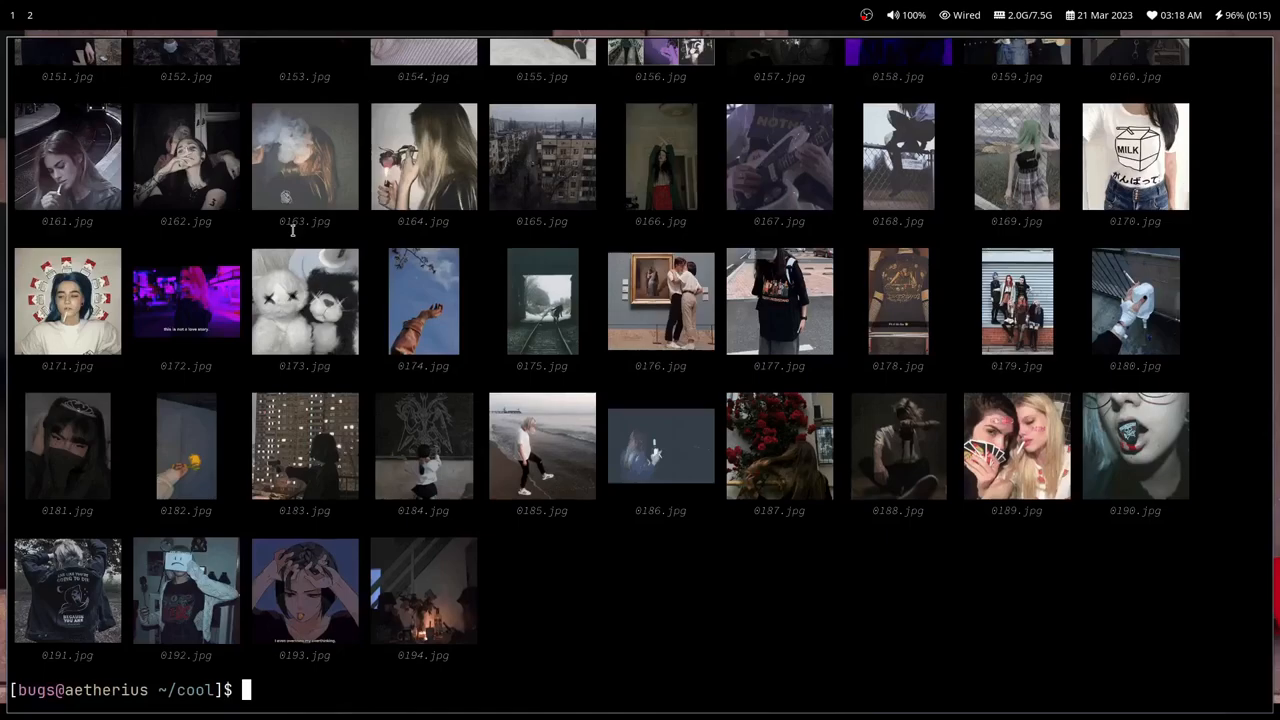
{"action": "scroll", "coordinate": [293, 230], "scroll_direction": "up", "scroll_amount": 2}
{"action": "scroll", "coordinate": [293, 230], "scroll_direction": "up", "scroll_amount": 2}
{"action": "scroll", "coordinate": [293, 230], "scroll_direction": "up", "scroll_amount": 2}
{"action": "scroll", "coordinate": [293, 230], "scroll_direction": "up", "scroll_amount": 2}
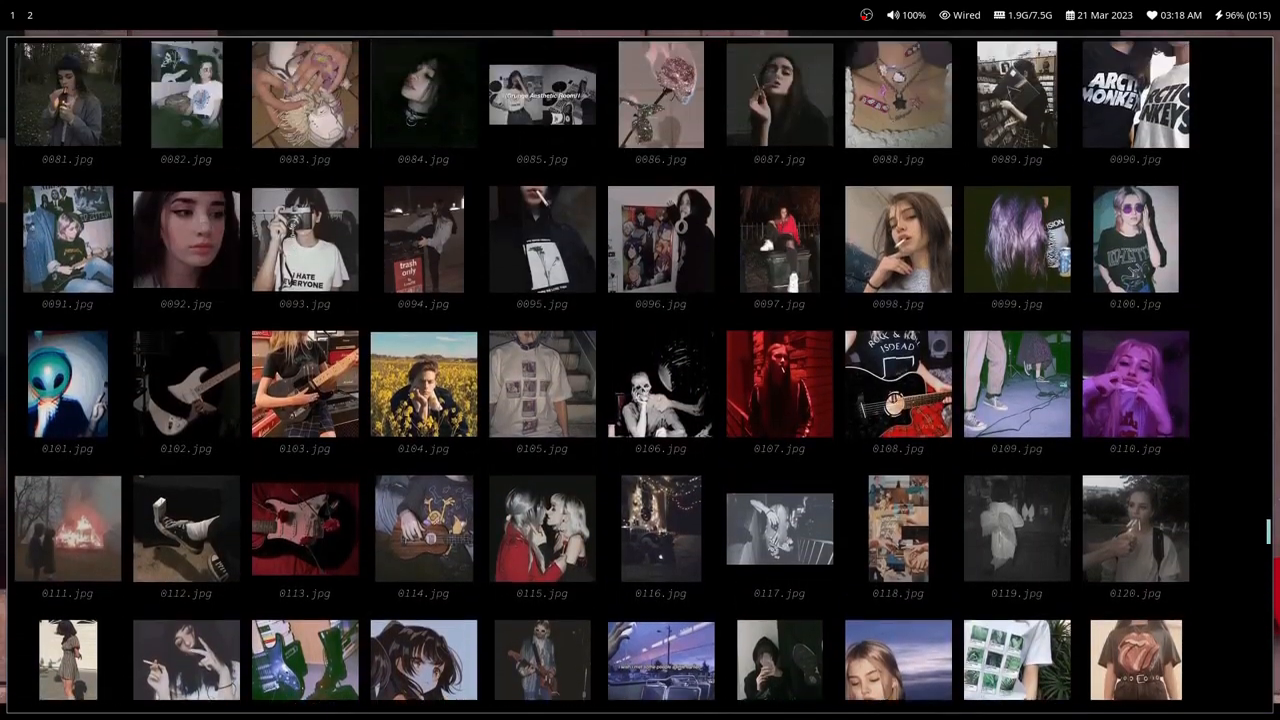
{"action": "scroll", "coordinate": [293, 230], "scroll_direction": "up", "scroll_amount": 1}
{"action": "scroll", "coordinate": [293, 230], "scroll_direction": "up", "scroll_amount": 1}
{"action": "scroll", "coordinate": [293, 230], "scroll_direction": "up", "scroll_amount": 1}
{"action": "scroll", "coordinate": [293, 230], "scroll_direction": "up", "scroll_amount": 1}
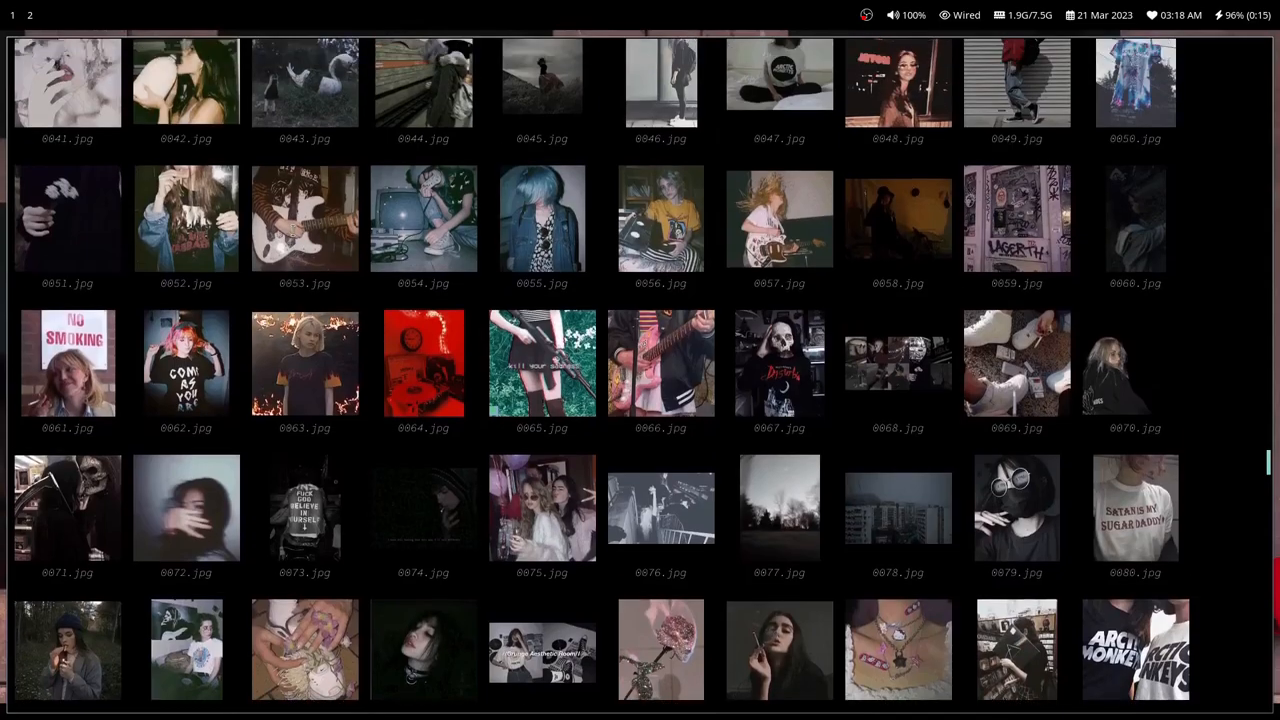
{"action": "scroll", "coordinate": [293, 230], "scroll_direction": "up", "scroll_amount": 1}
{"action": "scroll", "coordinate": [293, 230], "scroll_direction": "up", "scroll_amount": 1}
{"action": "scroll", "coordinate": [293, 230], "scroll_direction": "up", "scroll_amount": 1}
{"action": "scroll", "coordinate": [293, 230], "scroll_direction": "up", "scroll_amount": 1}
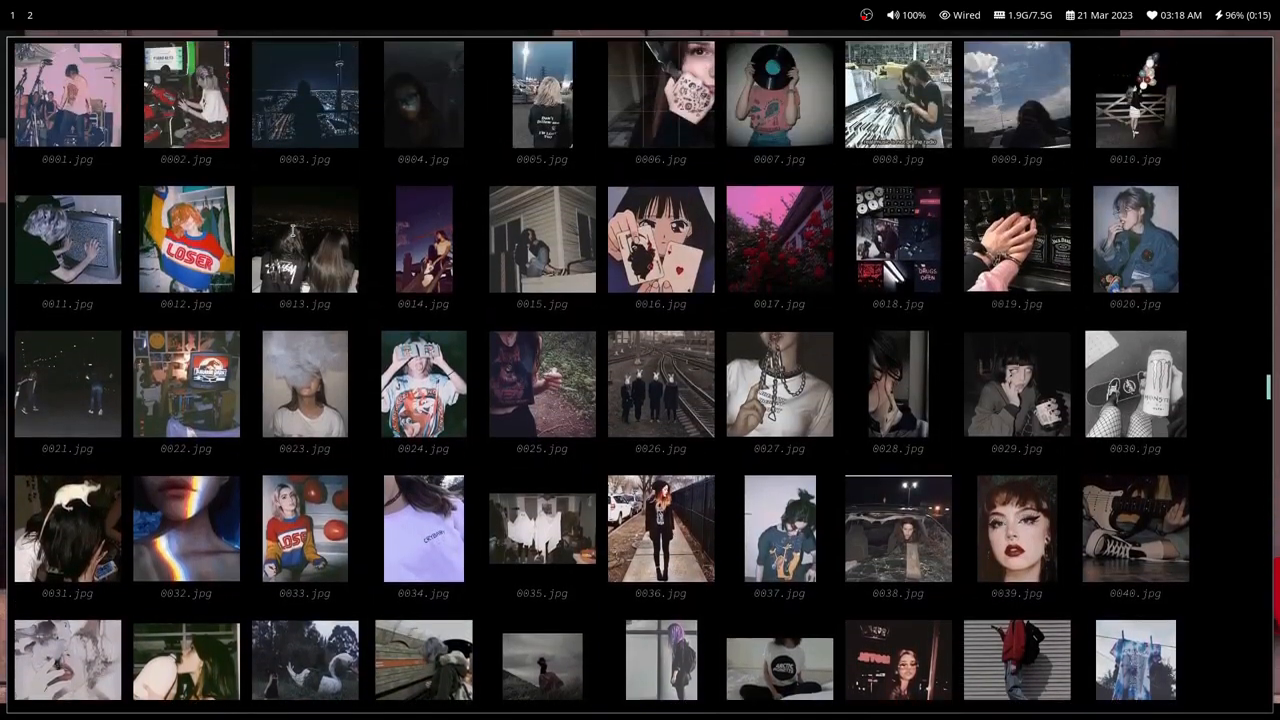
{"action": "scroll", "coordinate": [293, 230], "scroll_direction": "up", "scroll_amount": 2}
{"action": "scroll", "coordinate": [293, 230], "scroll_direction": "up", "scroll_amount": 2}
{"action": "scroll", "coordinate": [293, 230], "scroll_direction": "down", "scroll_amount": 5}
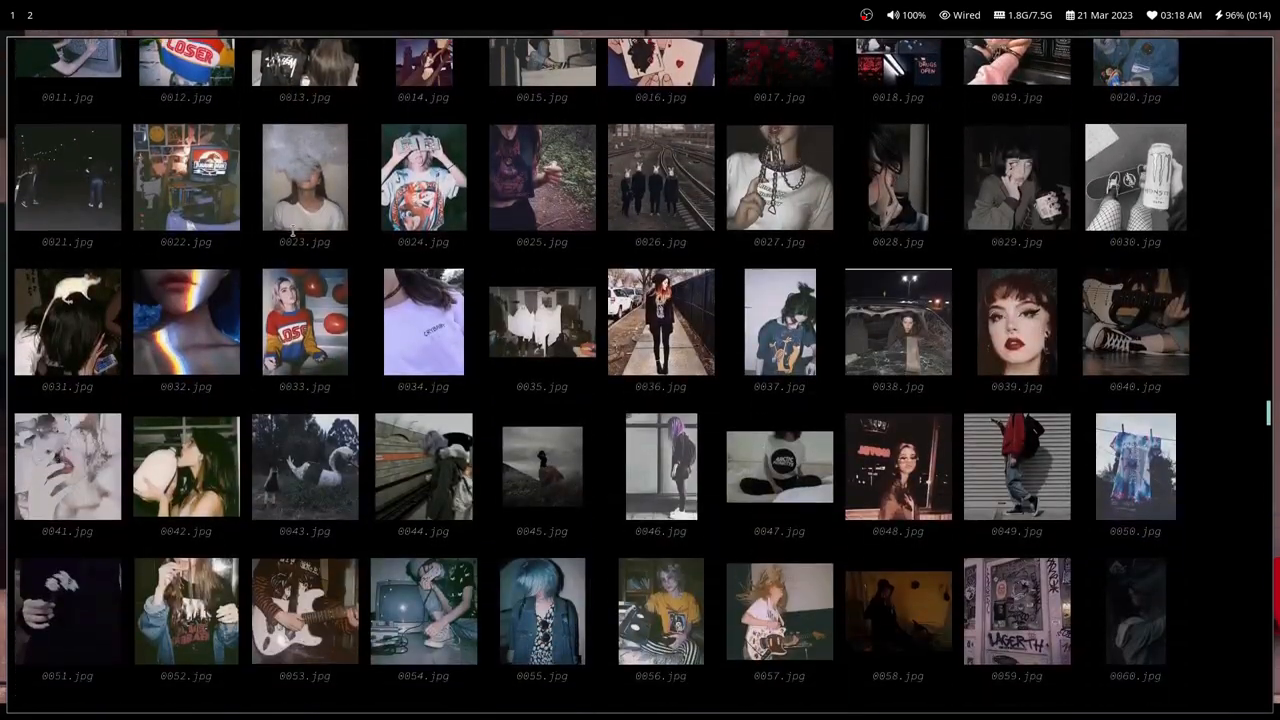
{"action": "scroll", "coordinate": [293, 230], "scroll_direction": "down", "scroll_amount": 6}
{"action": "scroll", "coordinate": [293, 230], "scroll_direction": "down", "scroll_amount": 6}
{"action": "scroll", "coordinate": [293, 230], "scroll_direction": "down", "scroll_amount": 2}
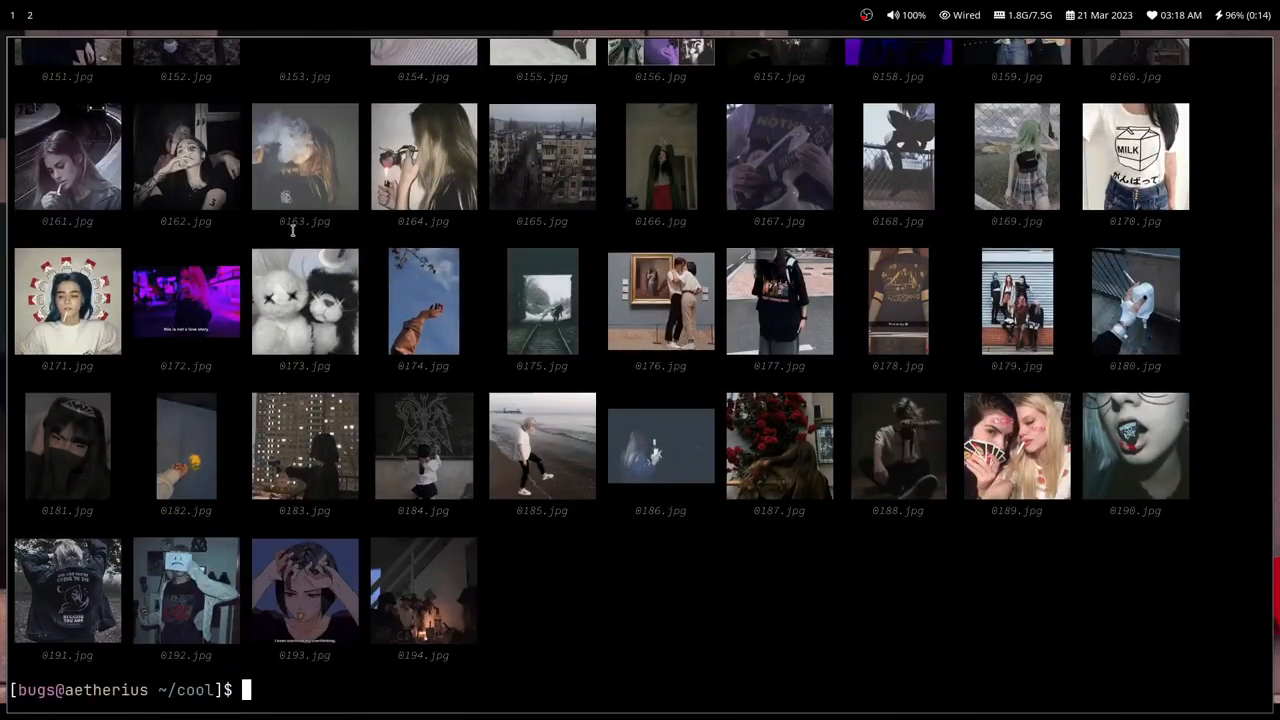
{"action": "key", "text": "ctrl+l"}
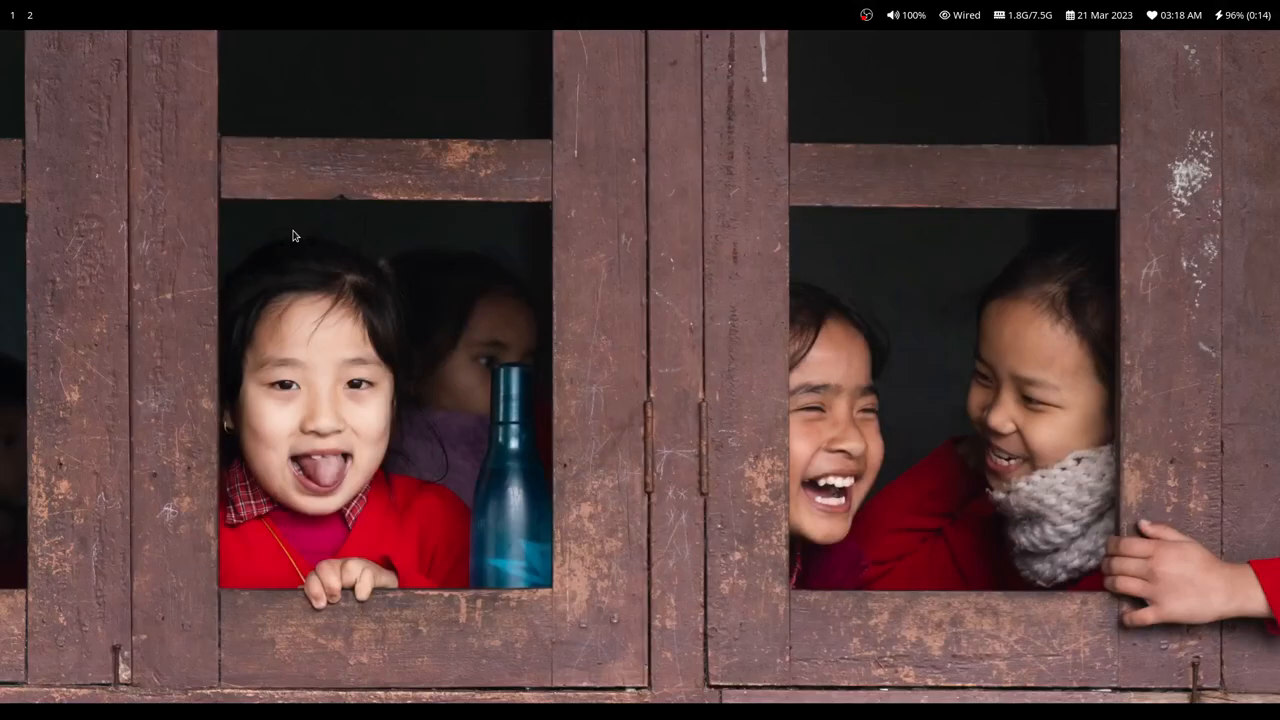
- Open a full-screen terminal and close it again without running anything
{"action": "key", "text": "super+Return"}
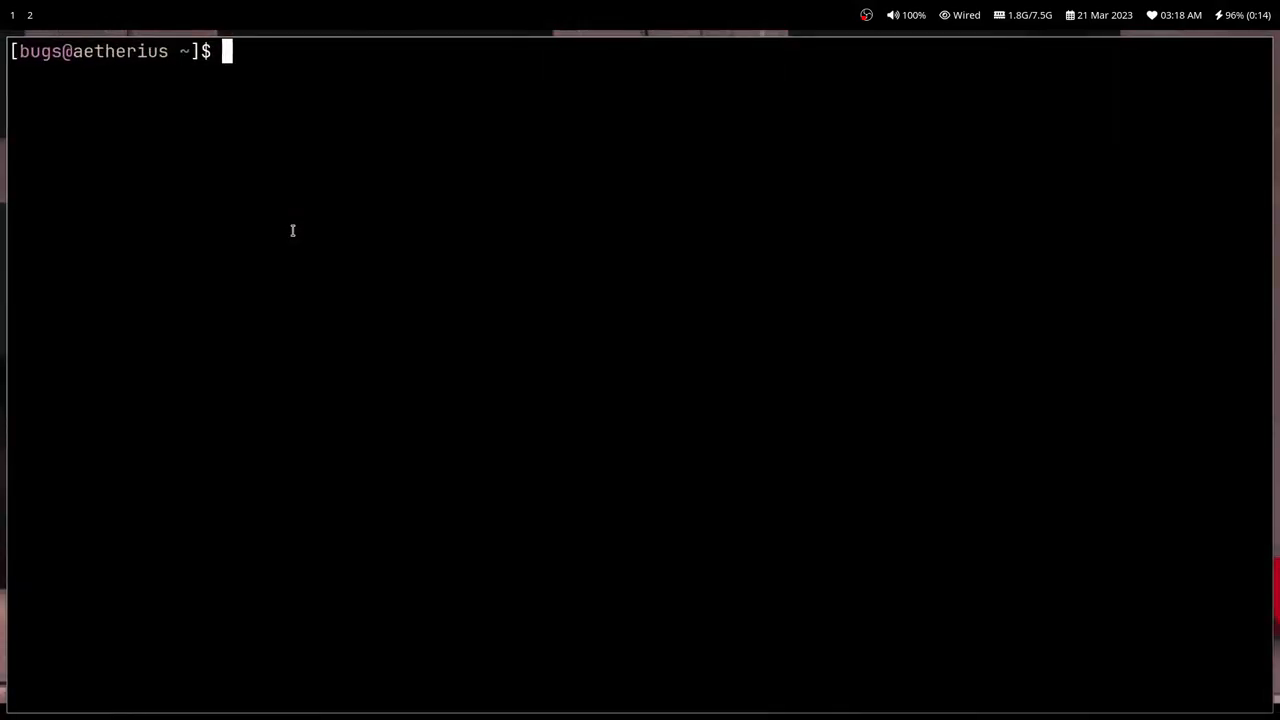
{"action": "type", "text": "sixel"}
{"action": "key", "text": "ctrl+w"}
{"action": "key", "text": "ctrl+d"}
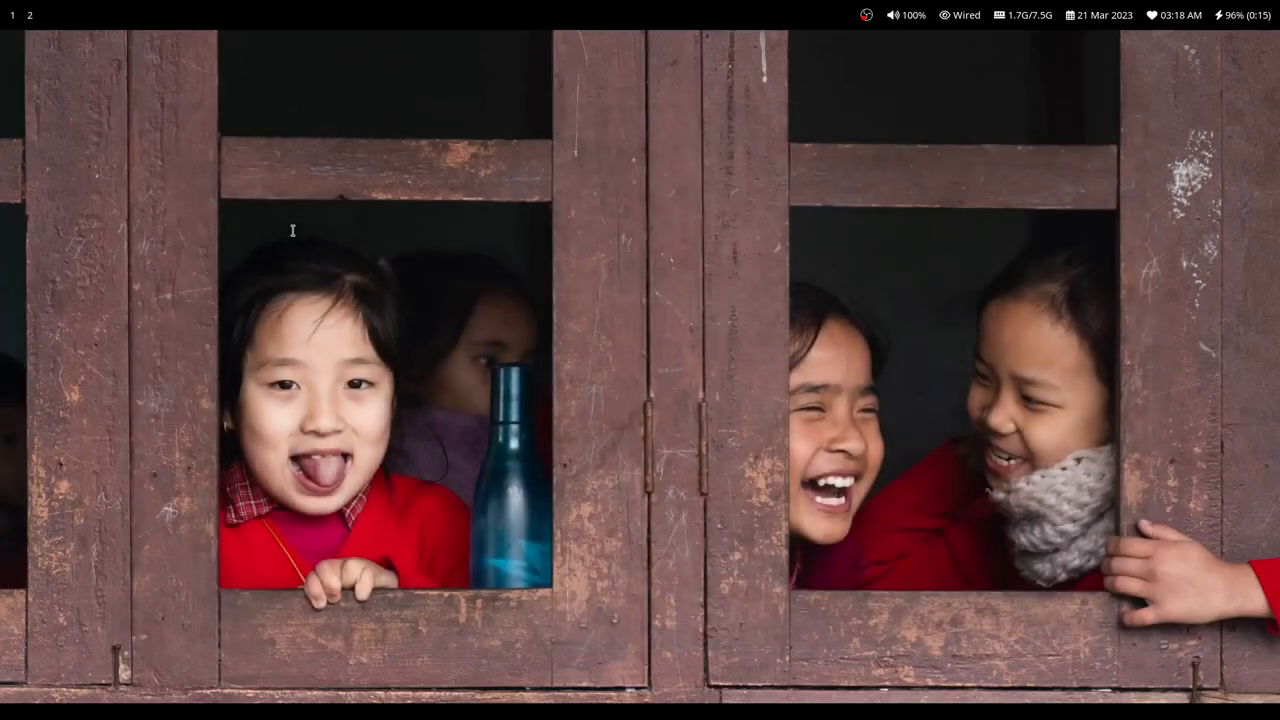
- Run uwufetch in a floating terminal, then bring up a new full-screen terminal
{"action": "key", "text": "super+Return"}
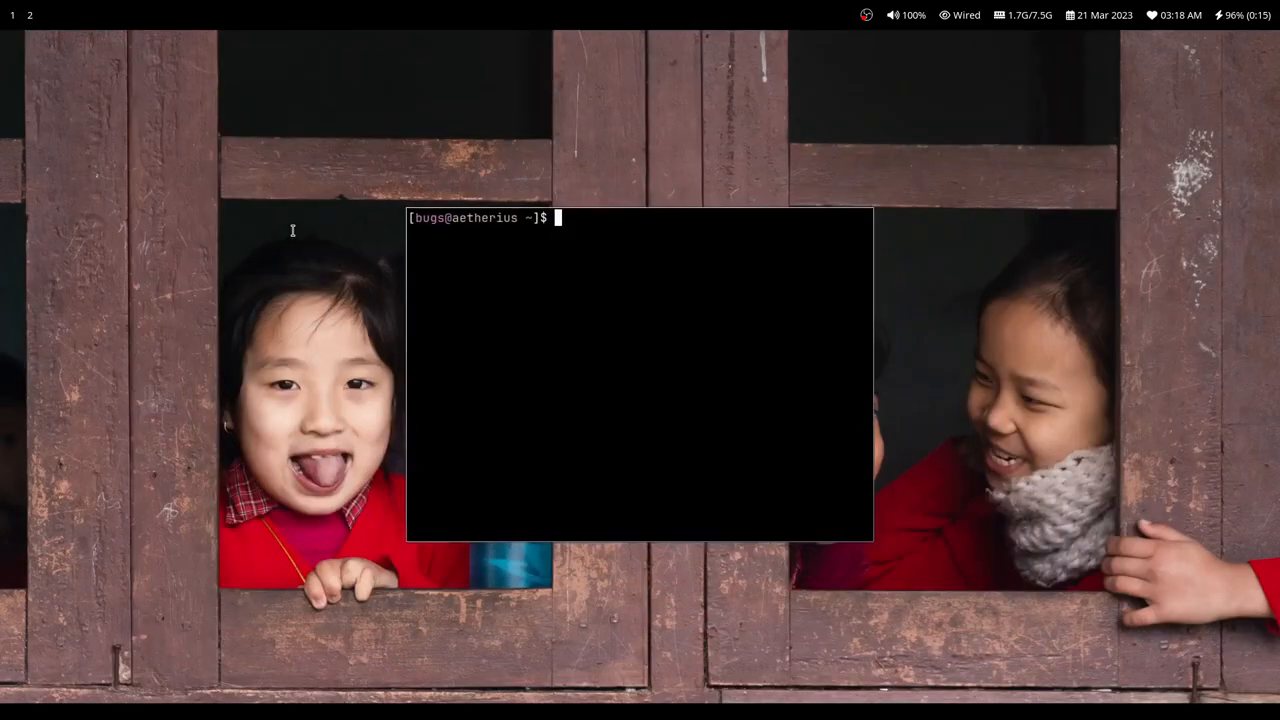
{"action": "type", "text": "uwufetch"}
{"action": "key", "text": "Return"}
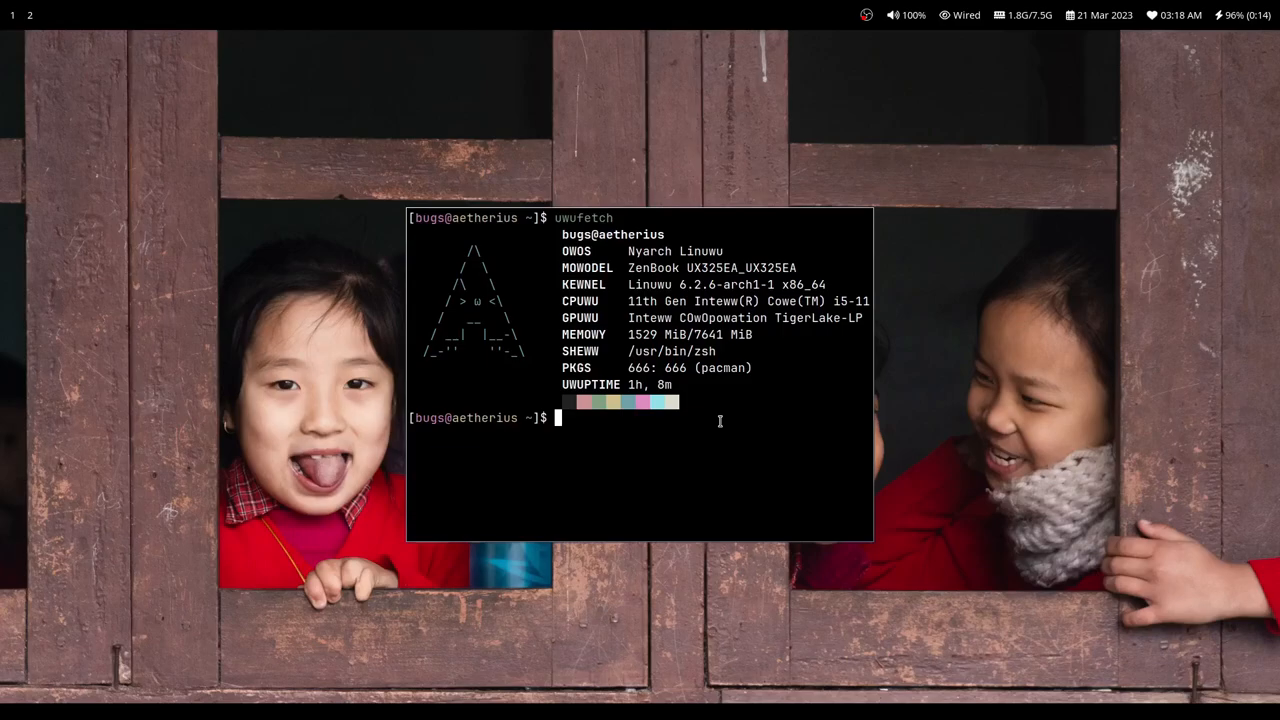
{"action": "key", "text": "super+Return"}
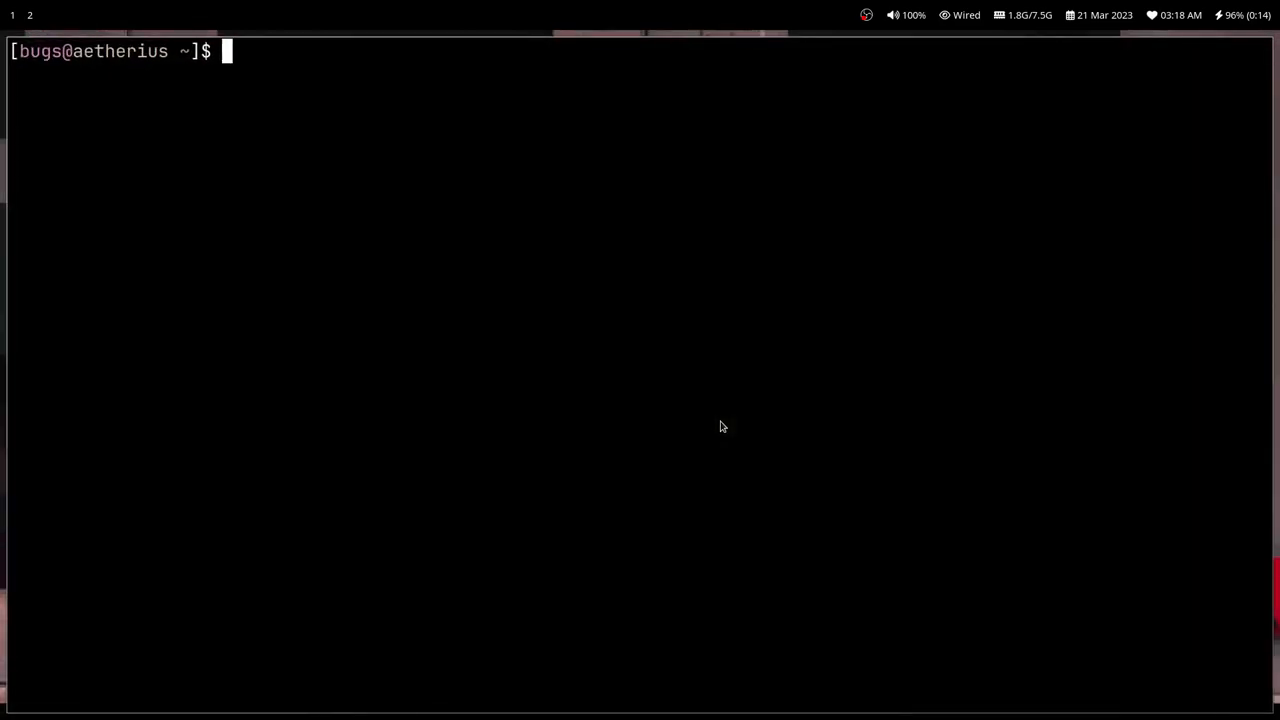
{"action": "type", "text": "cd cool"}
- Launch lf inside the cool folder and preview images down toward 0011.jpg
{"action": "key", "text": "Return"}
{"action": "type", "text": "lf"}
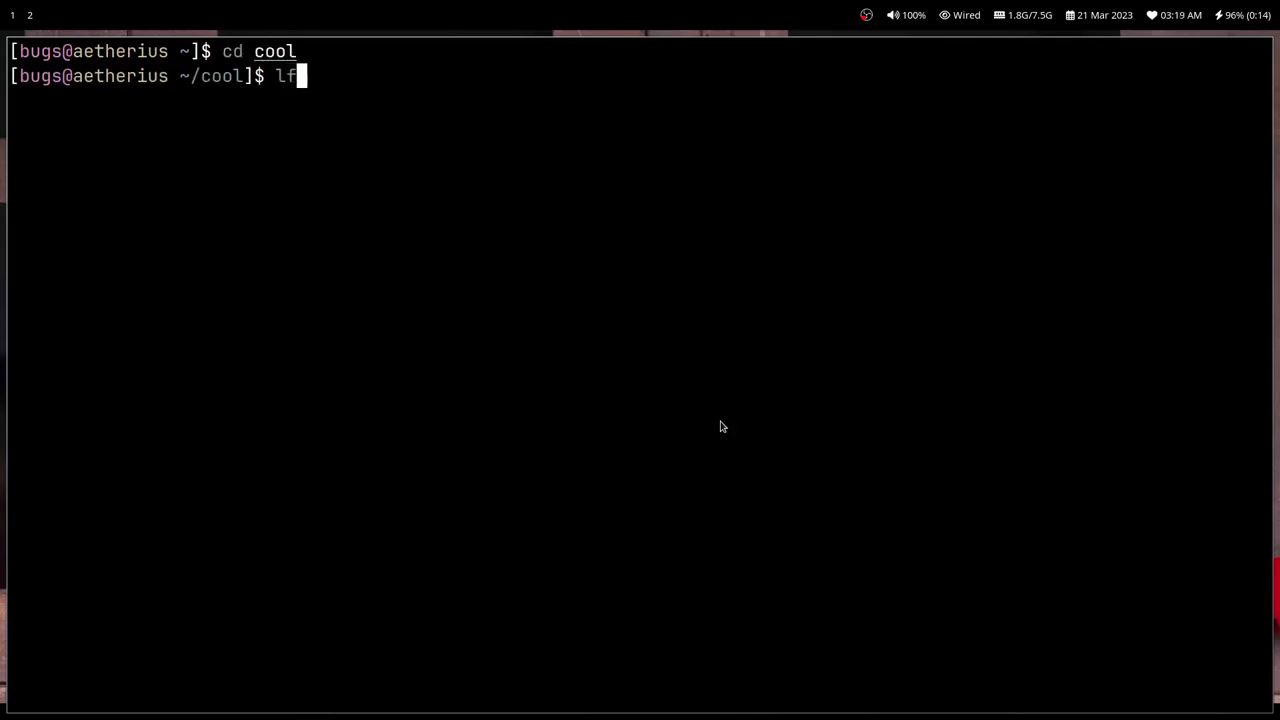
{"action": "key", "text": "Return"}
{"action": "key", "text": "j"}
{"action": "key", "text": "j"}
{"action": "key", "text": "j"}
{"action": "key", "text": "j"}
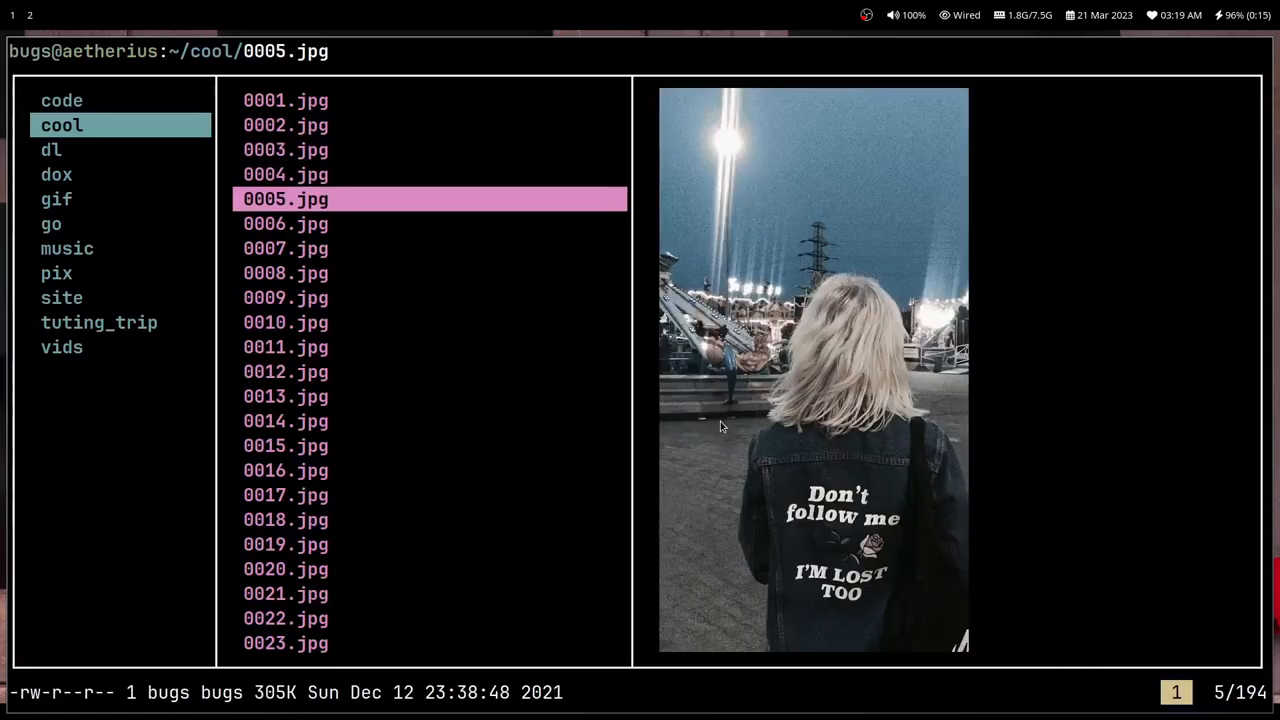
{"action": "key", "text": "j"}
{"action": "key", "text": "j"}
{"action": "key", "text": "j"}
{"action": "key", "text": "j"}
{"action": "key", "text": "j"}
{"action": "key", "text": "j"}
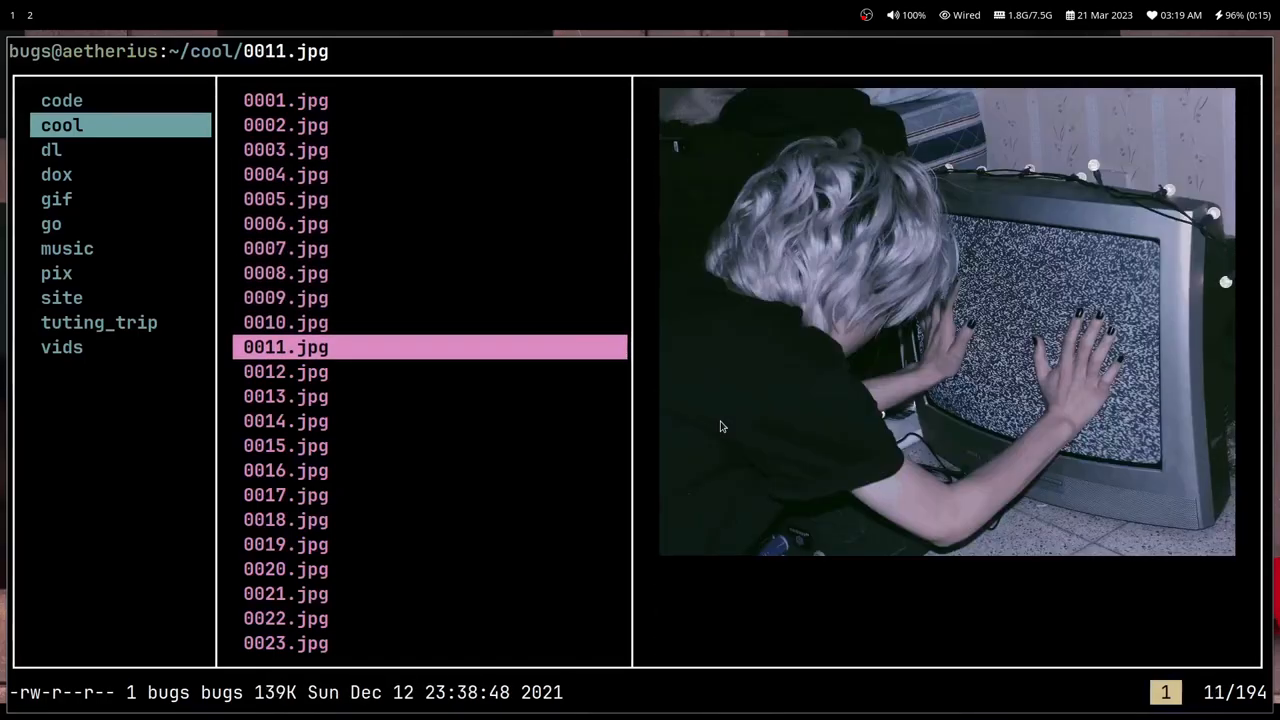
{"action": "key", "text": "j"}
{"action": "key", "text": "j"}
- Continue previewing images down to 0025.jpg, then quit lf
{"action": "key", "text": "j"}
{"action": "key", "text": "j"}
{"action": "key", "text": "j"}
{"action": "key", "text": "j"}
{"action": "key", "text": "j"}
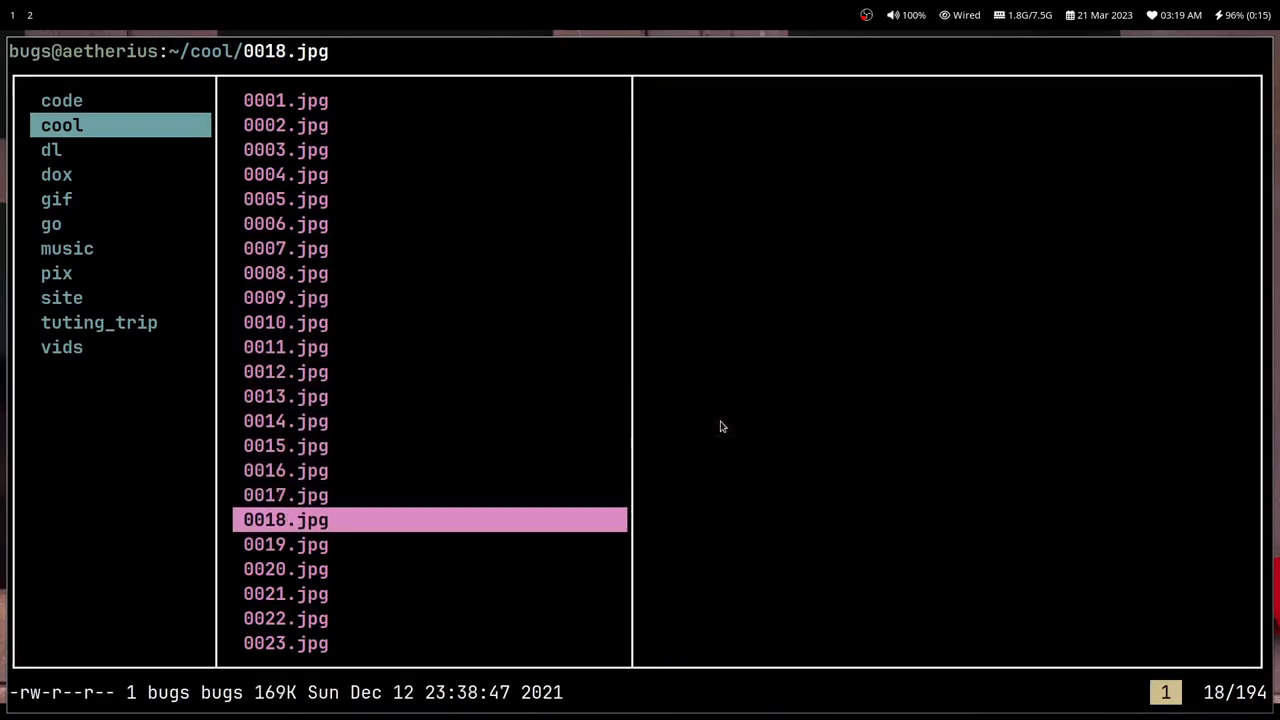
{"action": "key", "text": "j"}
{"action": "key", "text": "j"}
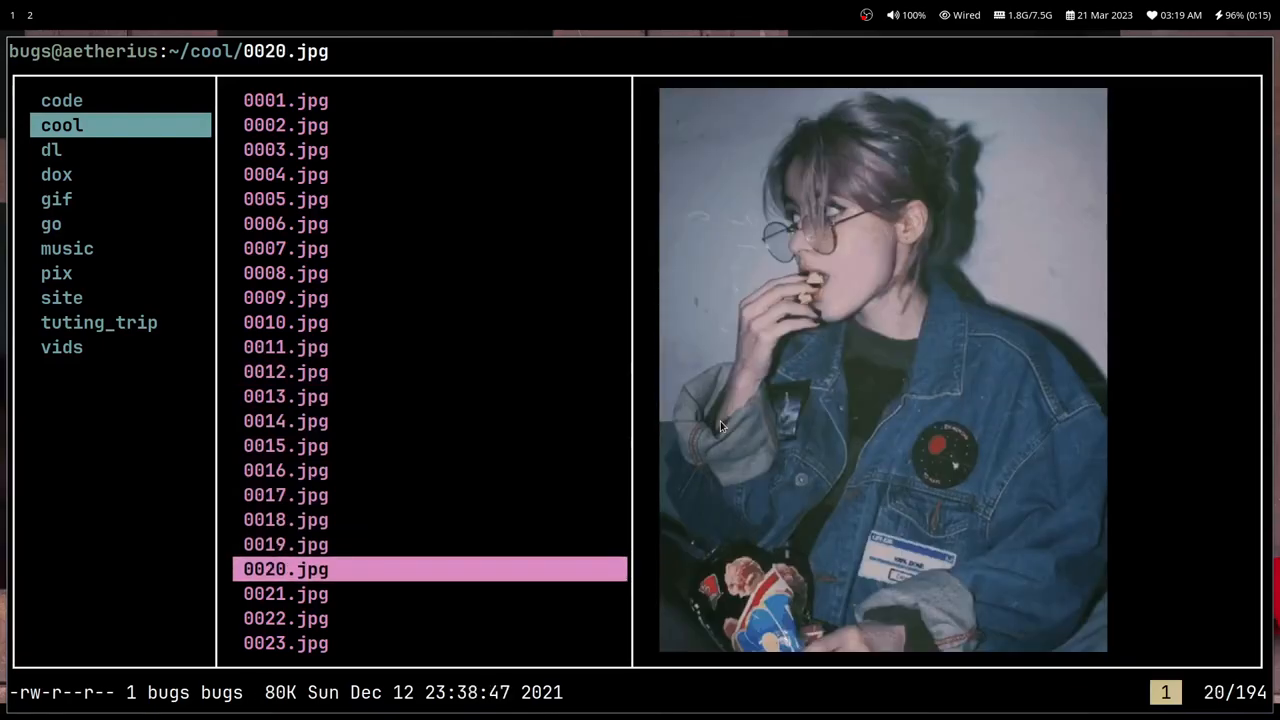
{"action": "key", "text": "j"}
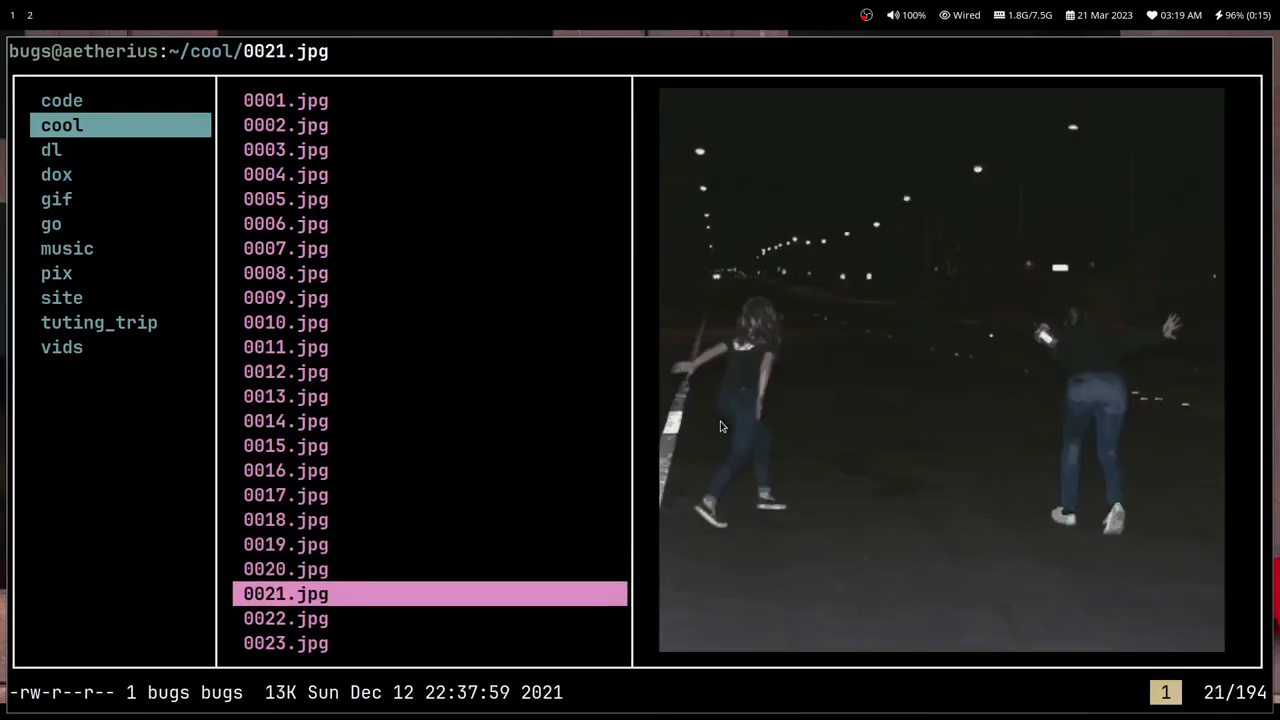
{"action": "key", "text": "j"}
{"action": "key", "text": "j"}
{"action": "key", "text": "j"}
{"action": "key", "text": "j"}
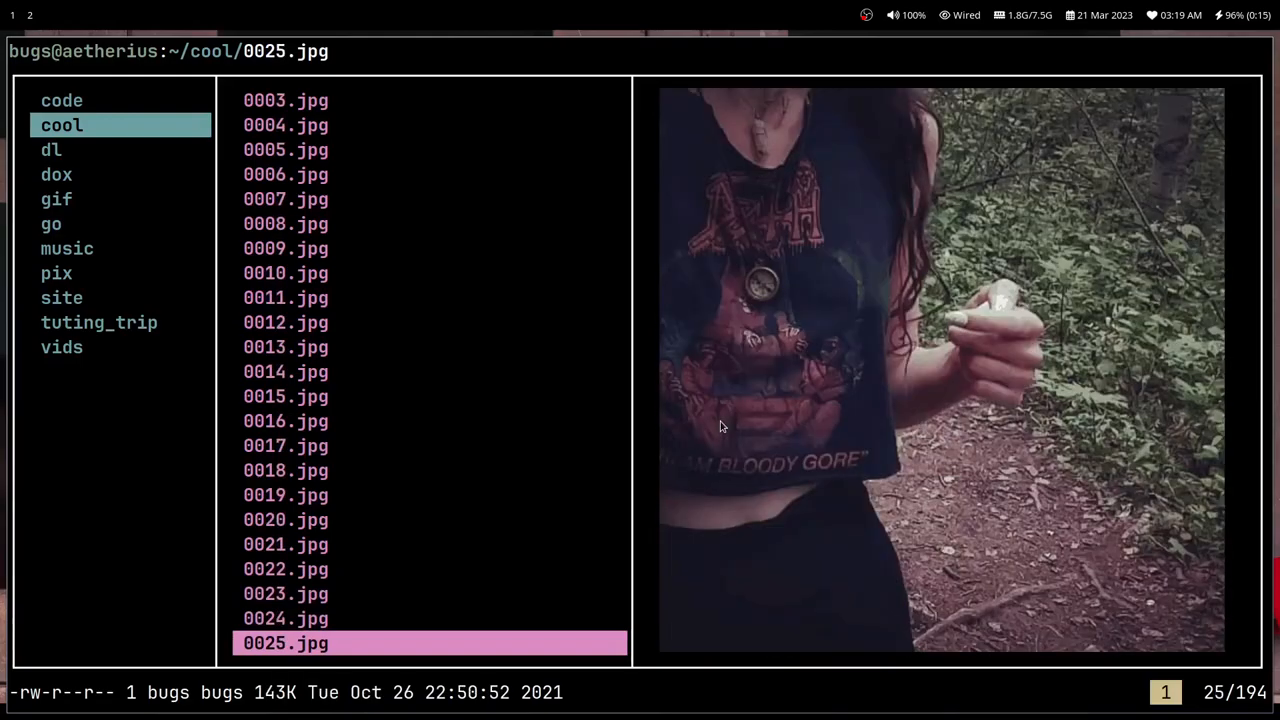
{"action": "key", "text": "j"}
{"action": "key", "text": "q"}
{"action": "key", "text": "Return"}
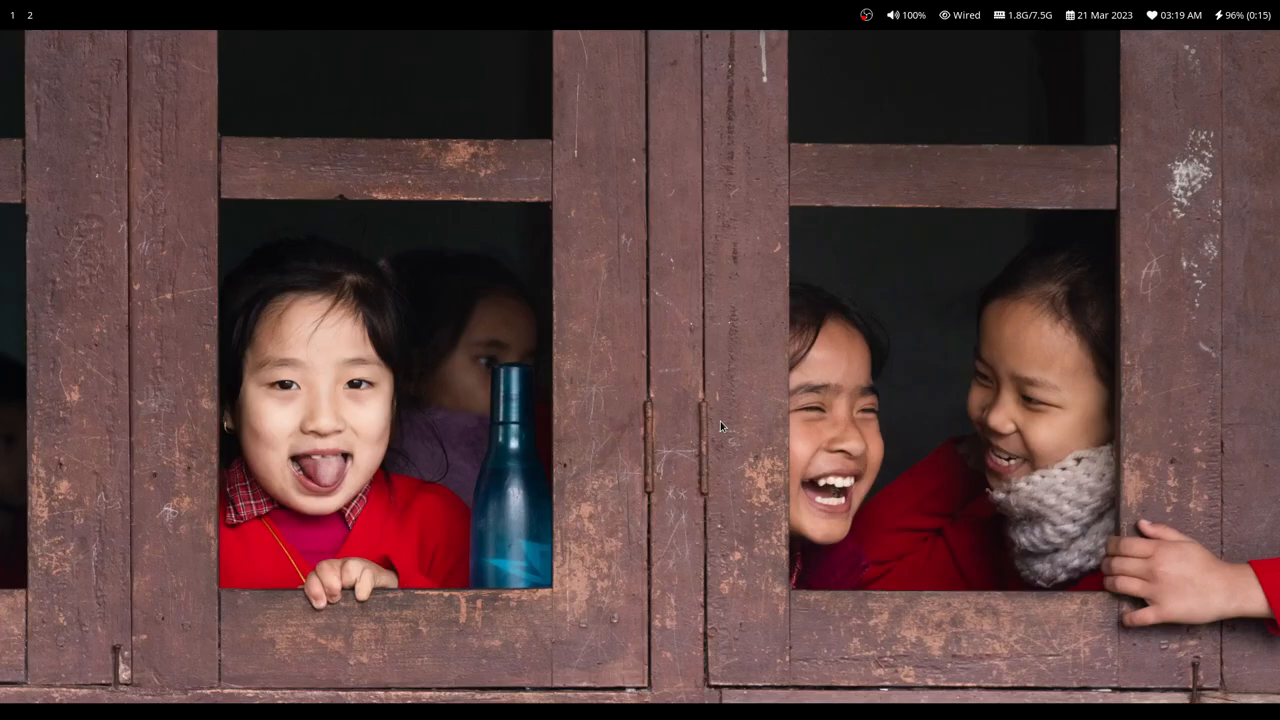
- Launch Firefox, search for lsix and open its GitHub repository result
{"action": "key", "text": "super+d"}
{"action": "type", "text": "fire"}
{"action": "key", "text": "Return"}
{"action": "type", "text": "s"}
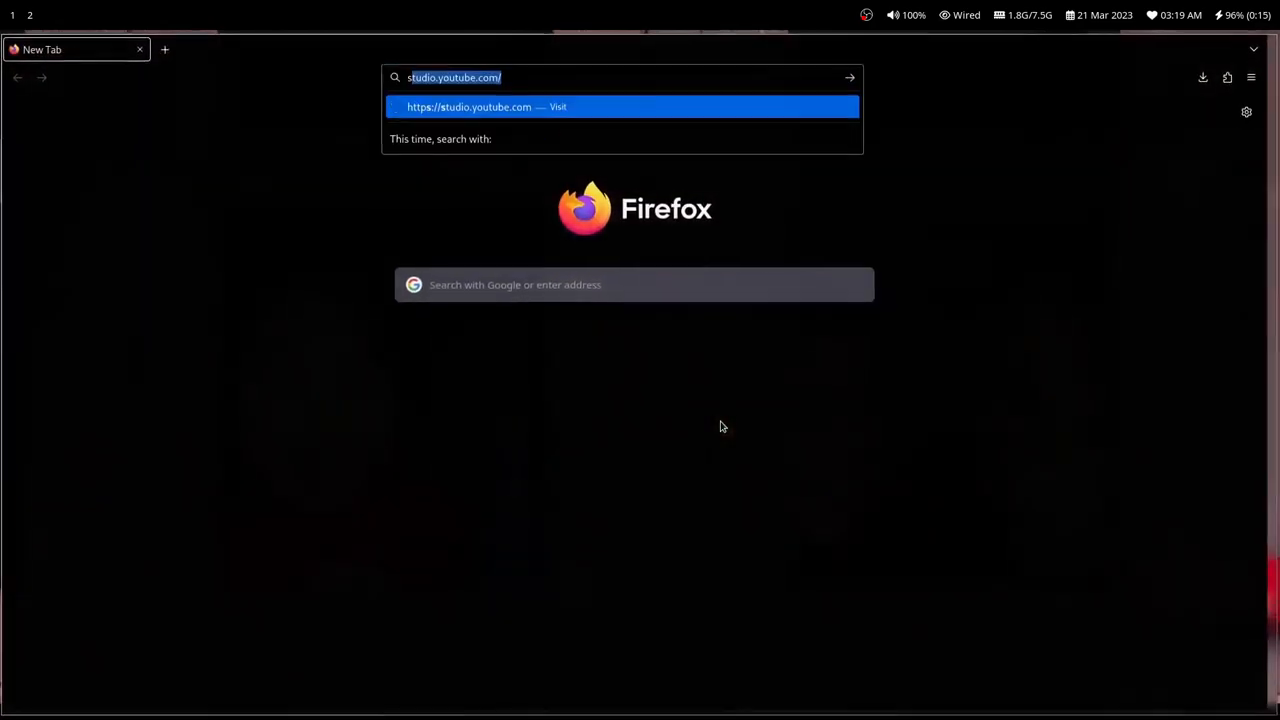
{"action": "key", "text": "BackSpace"}
{"action": "type", "text": "lsix"}
{"action": "key", "text": "Return"}
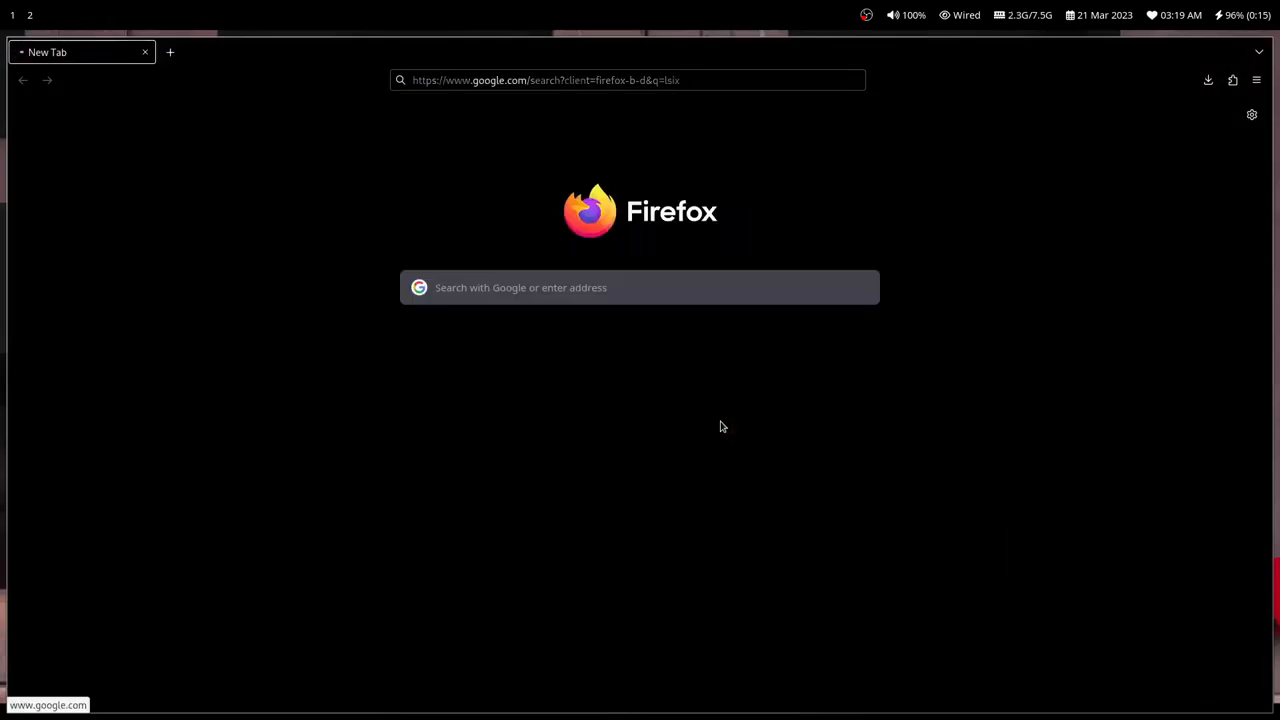
{"action": "left_click", "coordinate": [405, 285]}
- In a new tab, go to the github.com/hackerb9/vv suggestion
{"action": "key", "text": "ctrl+t"}
{"action": "type", "text": "vv"}
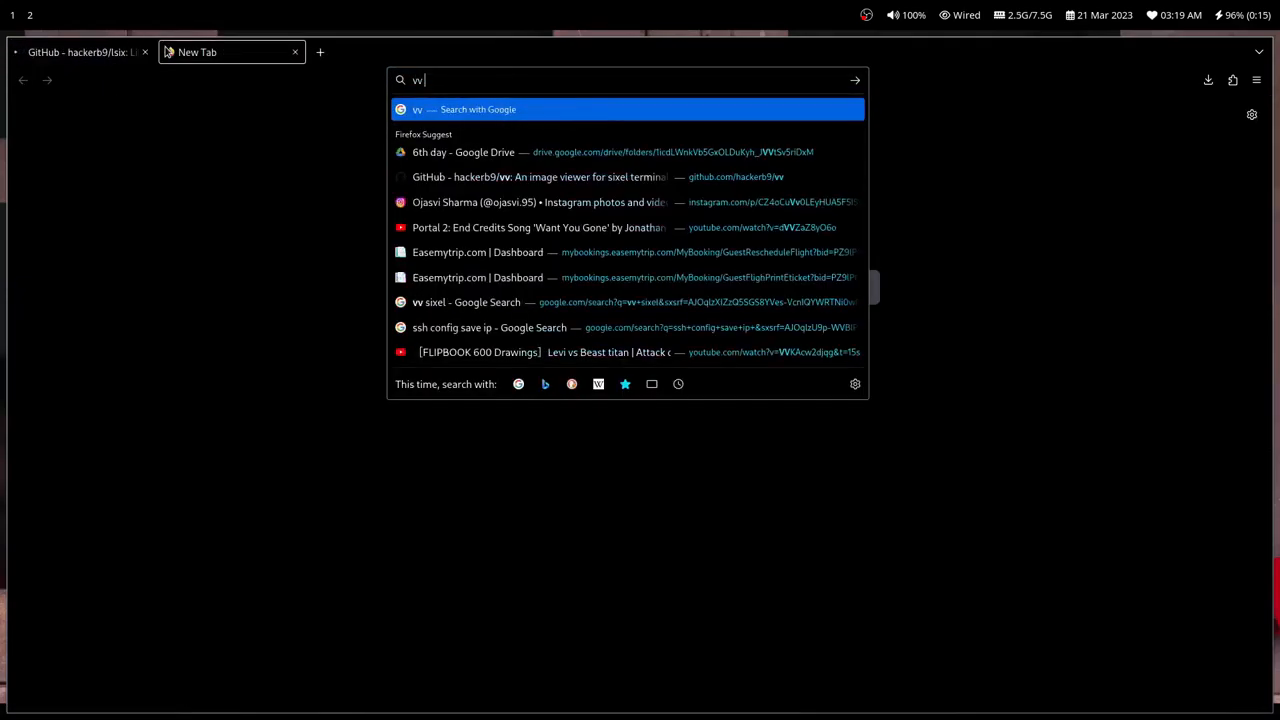
{"action": "key", "text": "BackSpace"}
{"action": "key", "text": "BackSpace"}
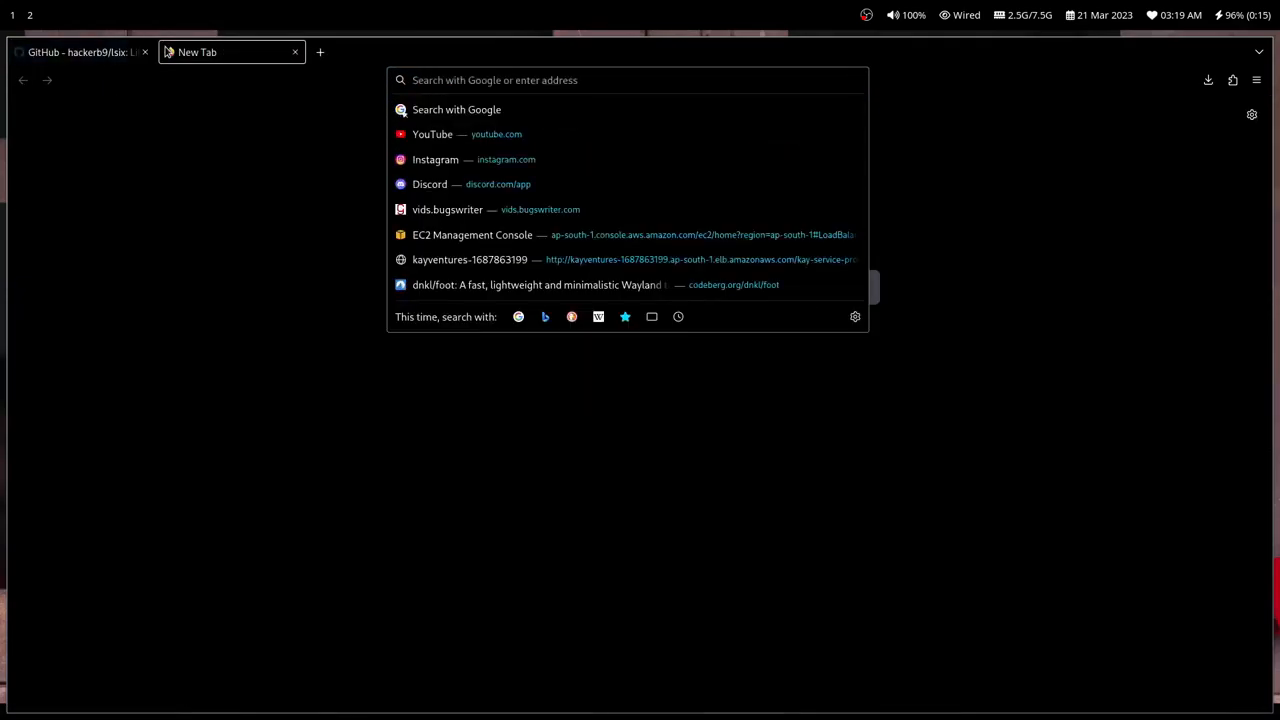
{"action": "type", "text": "vv"}
{"action": "key", "text": "Down"}
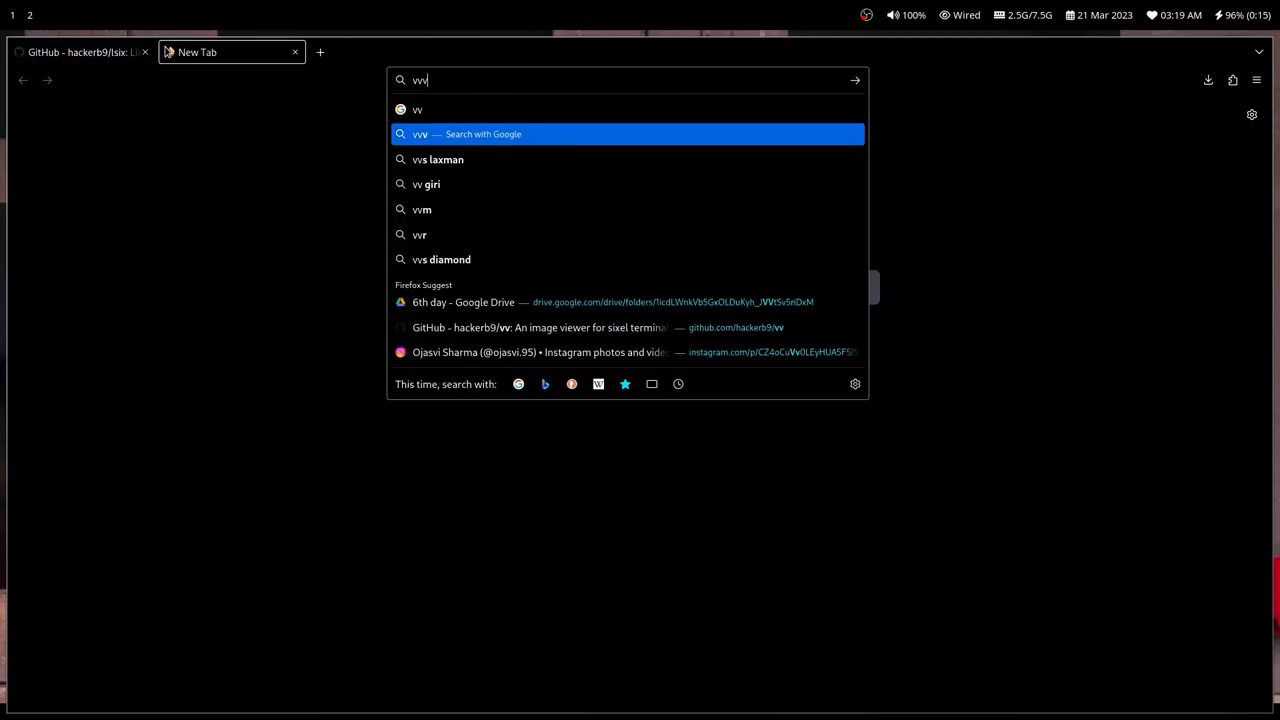
{"action": "key", "text": "Down"}
{"action": "key", "text": "Down"}
{"action": "key", "text": "Down"}
{"action": "key", "text": "Down"}
{"action": "key", "text": "Down"}
{"action": "key", "text": "Down"}
{"action": "key", "text": "Return"}
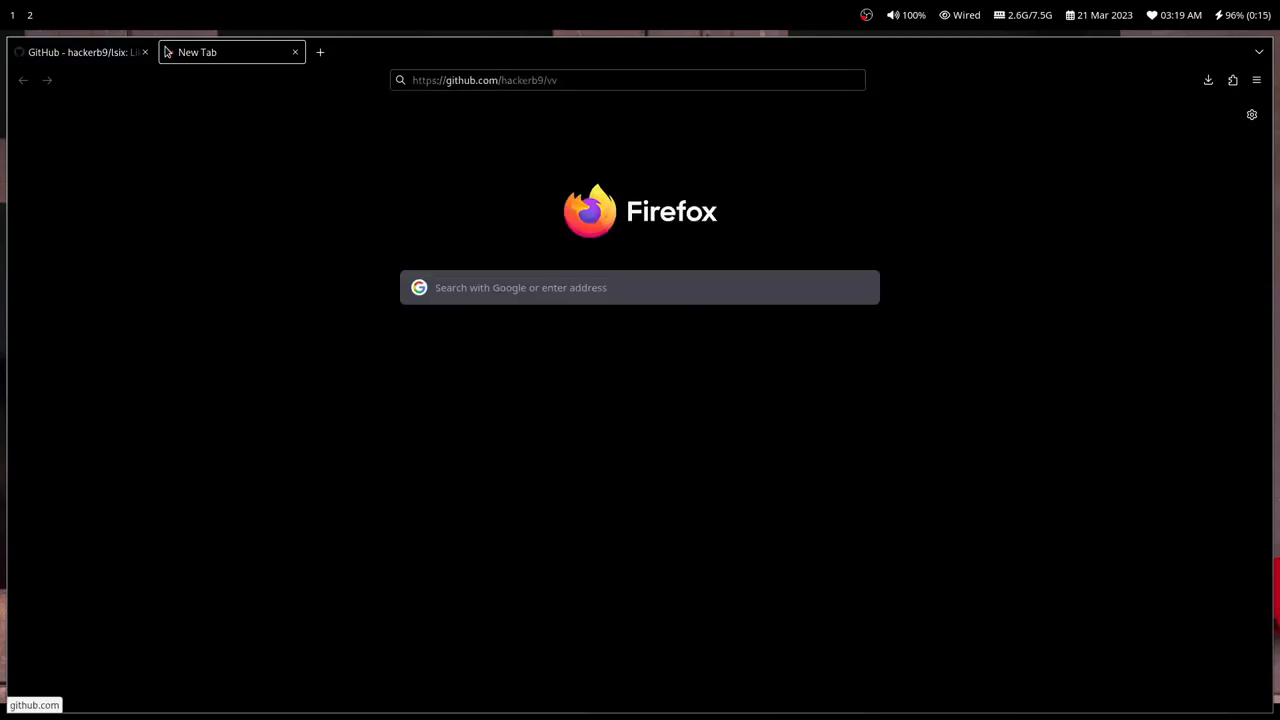
{"action": "scroll", "coordinate": [197, 372], "scroll_direction": "down", "scroll_amount": 3}
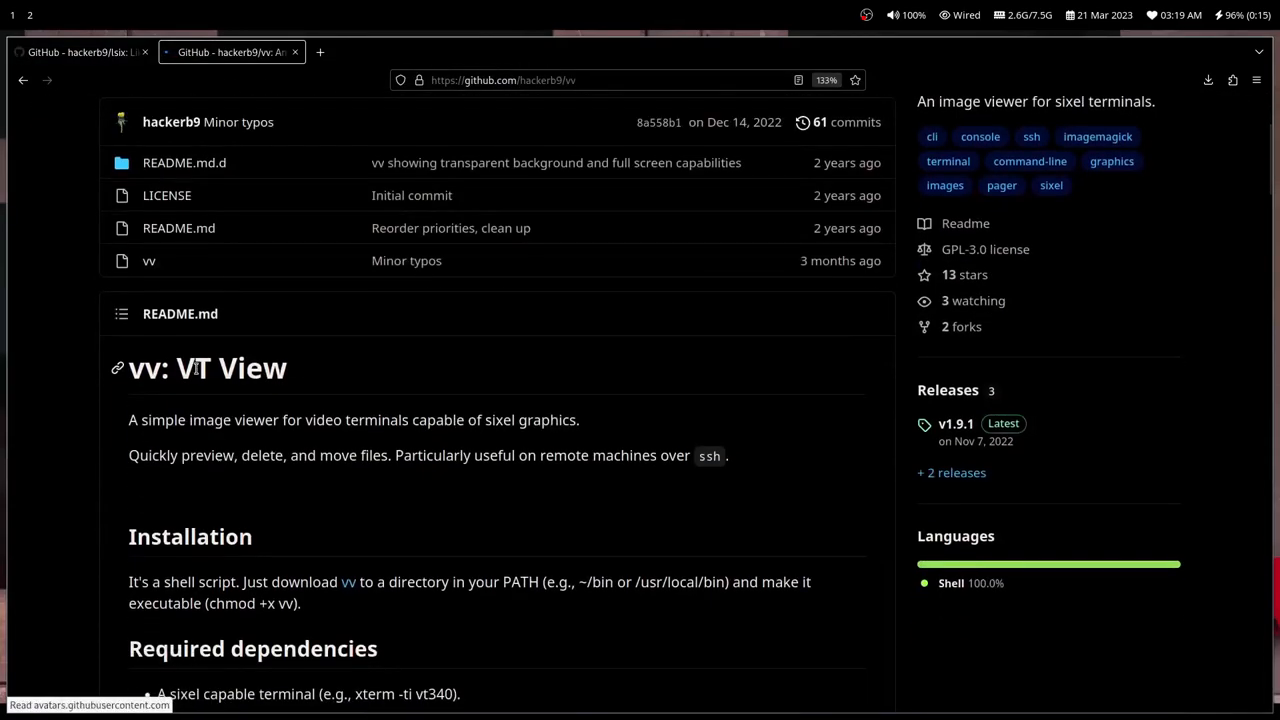
{"action": "scroll", "coordinate": [197, 372], "scroll_direction": "down", "scroll_amount": 5}
{"action": "scroll", "coordinate": [197, 372], "scroll_direction": "down", "scroll_amount": 5}
{"action": "scroll", "coordinate": [197, 372], "scroll_direction": "down", "scroll_amount": 3}
- Jump to the top of the vv README and deselect the heading text
{"action": "key", "text": "Home"}
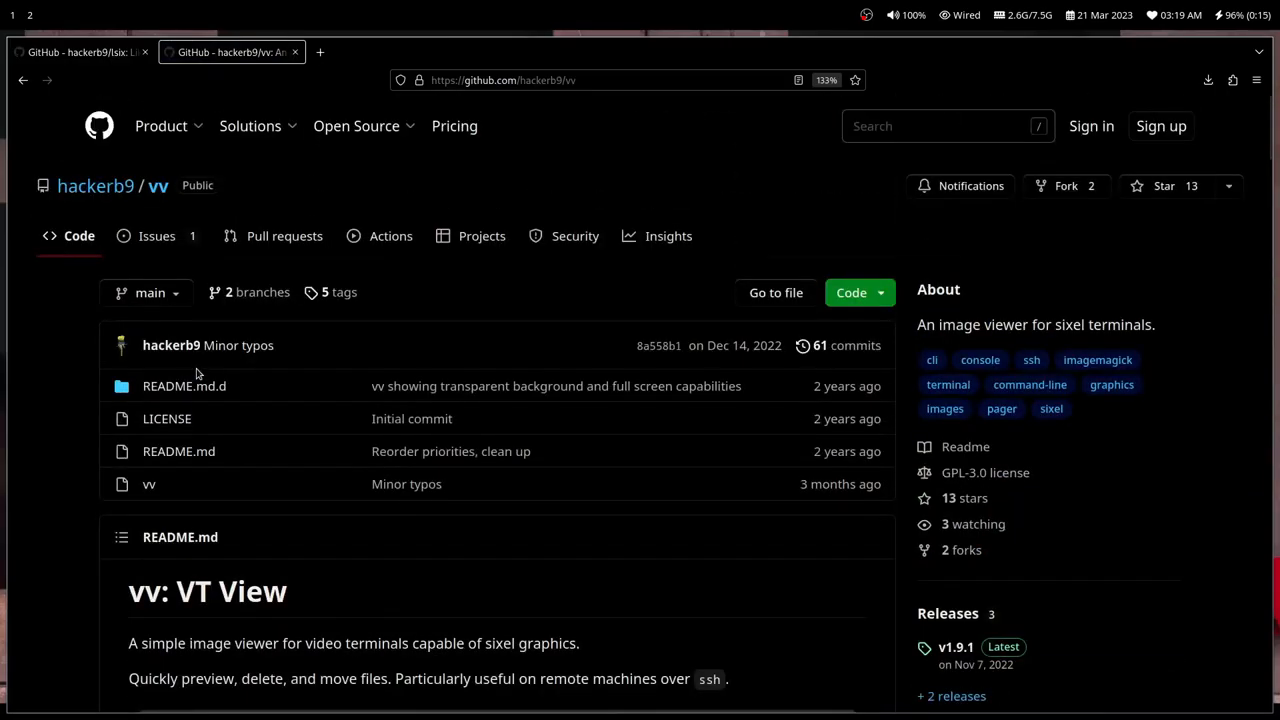
{"action": "scroll", "coordinate": [197, 372], "scroll_direction": "down", "scroll_amount": 5}
{"action": "scroll", "coordinate": [197, 372], "scroll_direction": "down", "scroll_amount": 10}
{"action": "scroll", "coordinate": [197, 372], "scroll_direction": "up", "scroll_amount": 4}
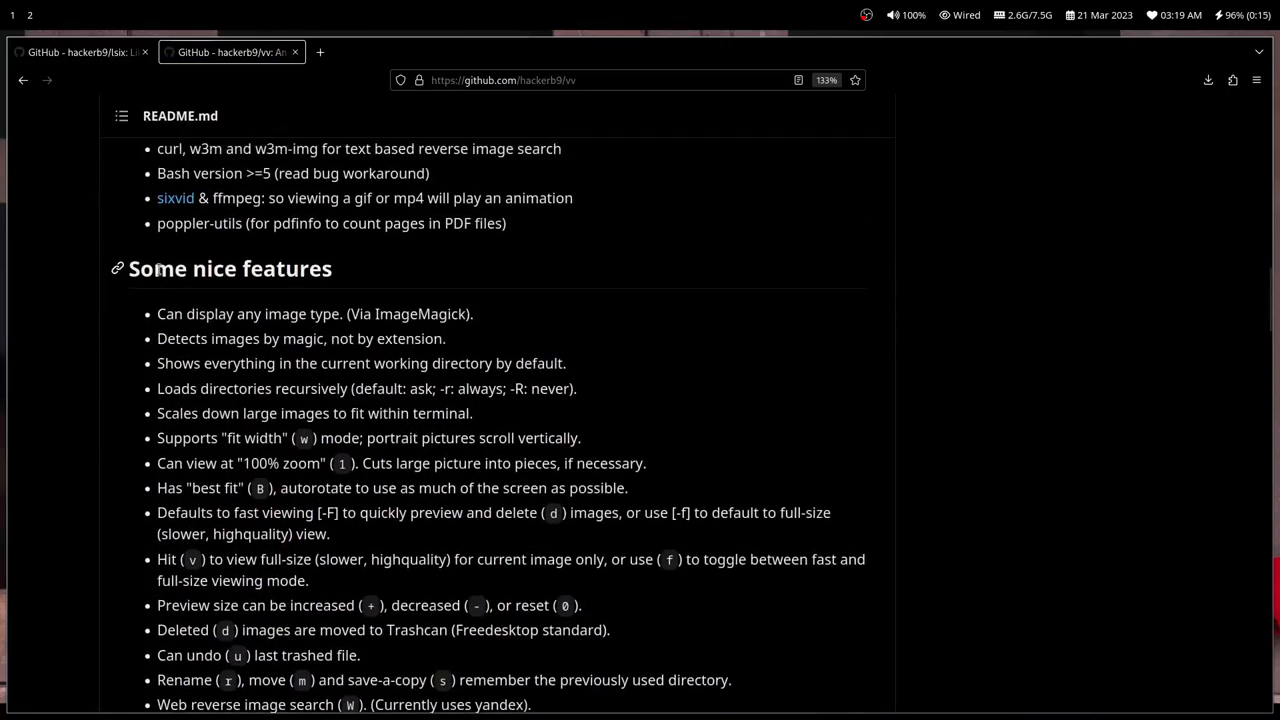
{"action": "left_click_drag", "start_coordinate": [142, 270], "coordinate": [320, 283]}
{"action": "left_click", "coordinate": [320, 283]}
{"action": "scroll", "coordinate": [320, 283], "scroll_direction": "down", "scroll_amount": 5}
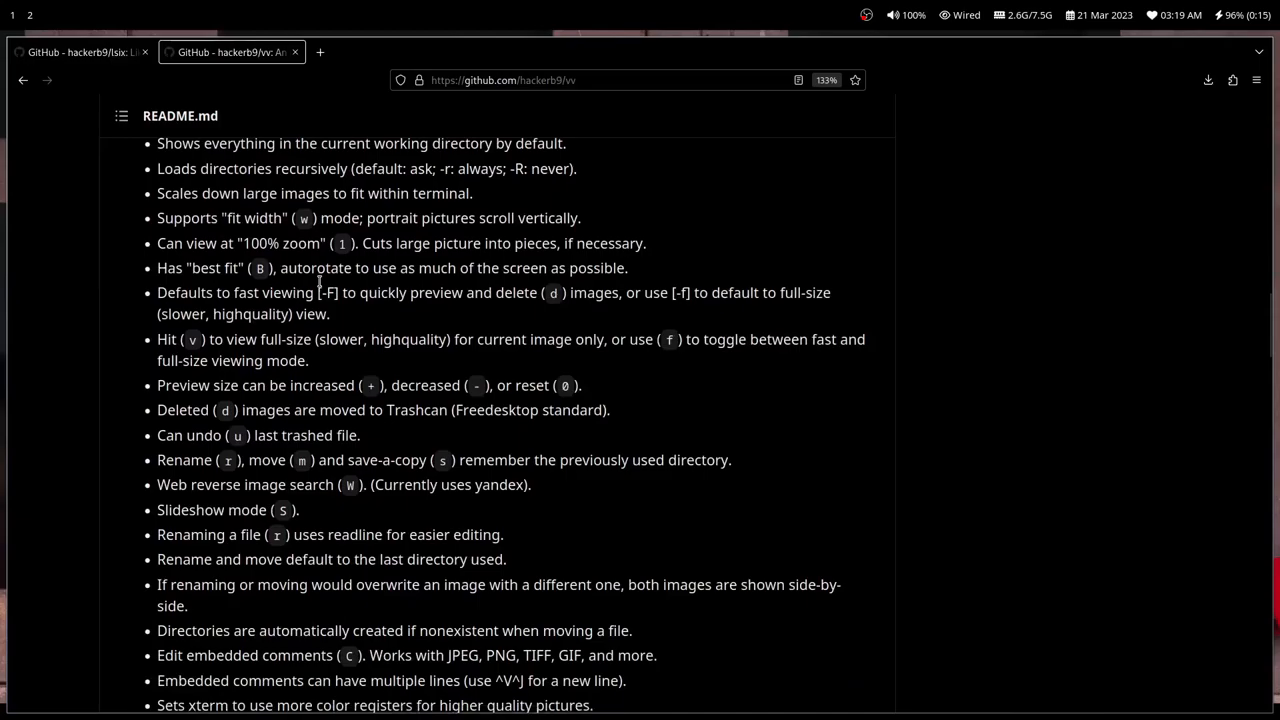
{"action": "scroll", "coordinate": [320, 283], "scroll_direction": "down", "scroll_amount": 5}
{"action": "scroll", "coordinate": [320, 283], "scroll_direction": "down", "scroll_amount": 2}
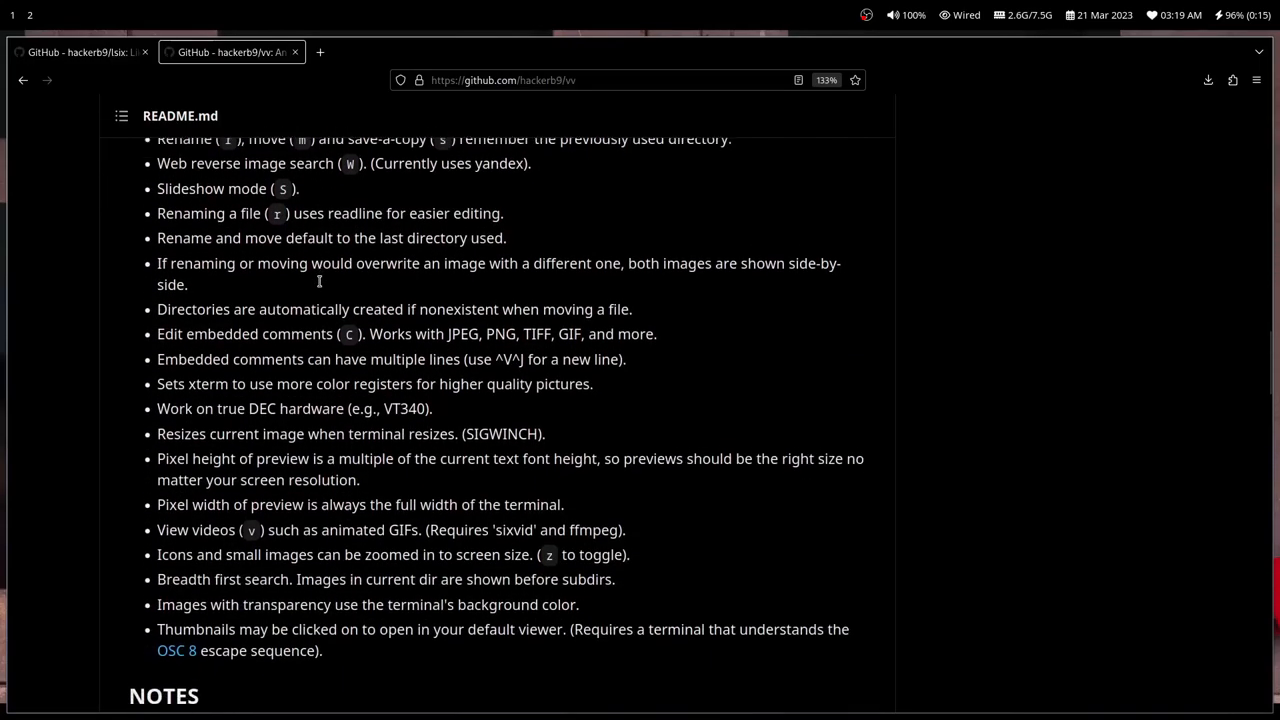
{"action": "scroll", "coordinate": [320, 283], "scroll_direction": "up", "scroll_amount": 6}
{"action": "scroll", "coordinate": [320, 283], "scroll_direction": "up", "scroll_amount": 2}
{"action": "scroll", "coordinate": [320, 283], "scroll_direction": "down", "scroll_amount": 5}
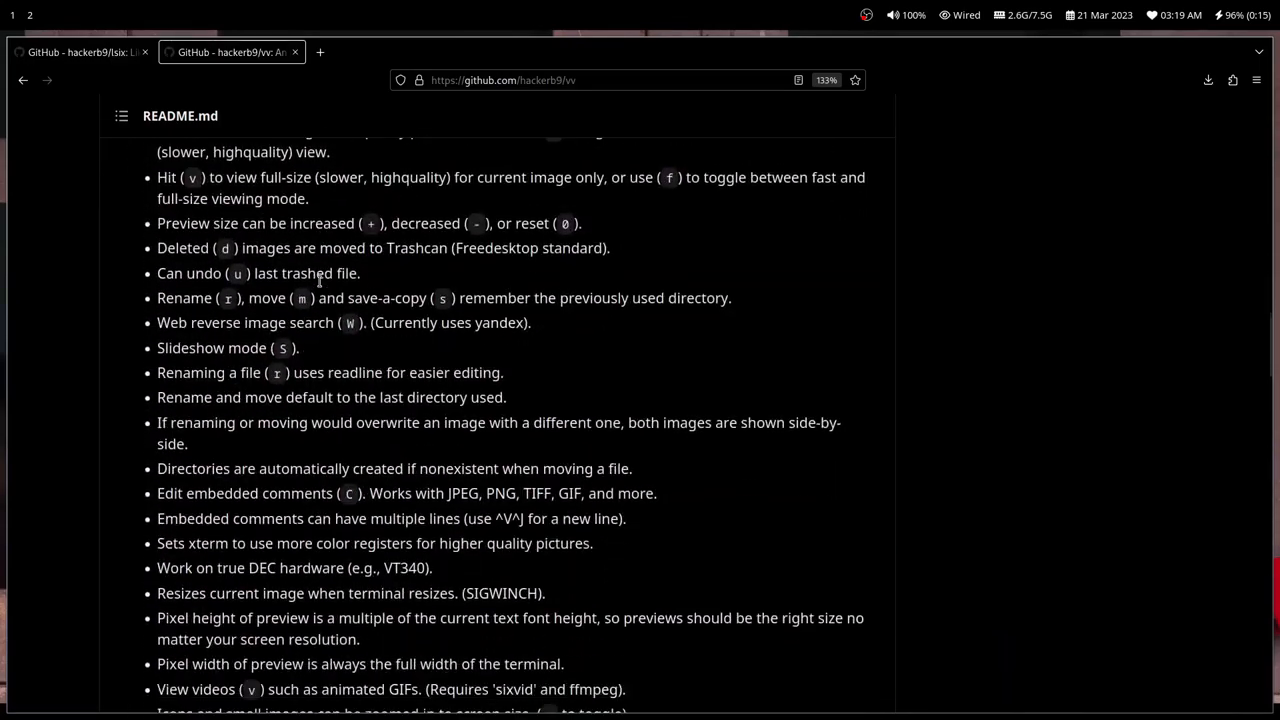